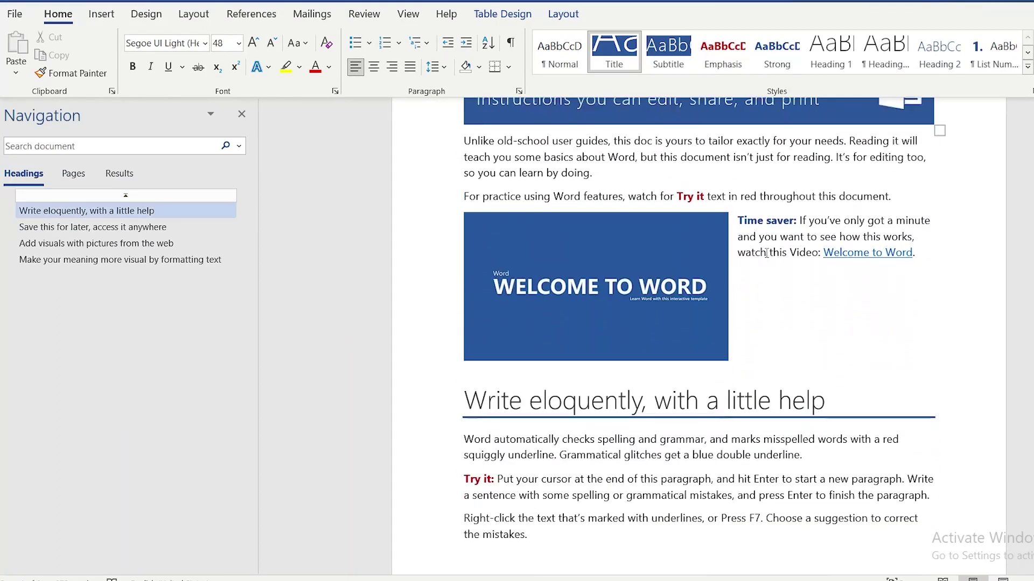
scroll(768, 253, down, 2)
scroll(767, 253, down, 1)
scroll(767, 253, down, 2)
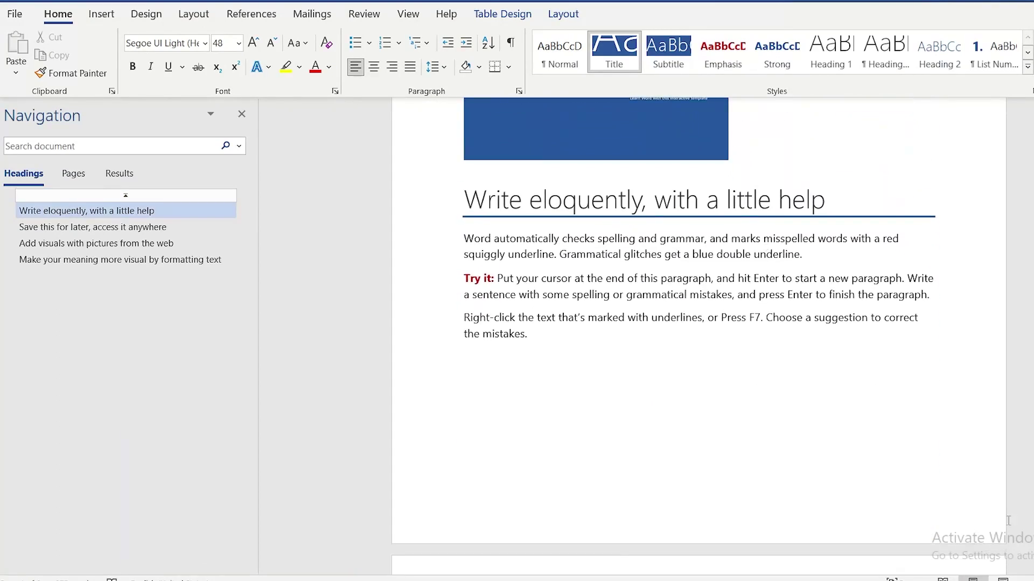
scroll(767, 323, down, 2)
scroll(767, 323, down, 2)
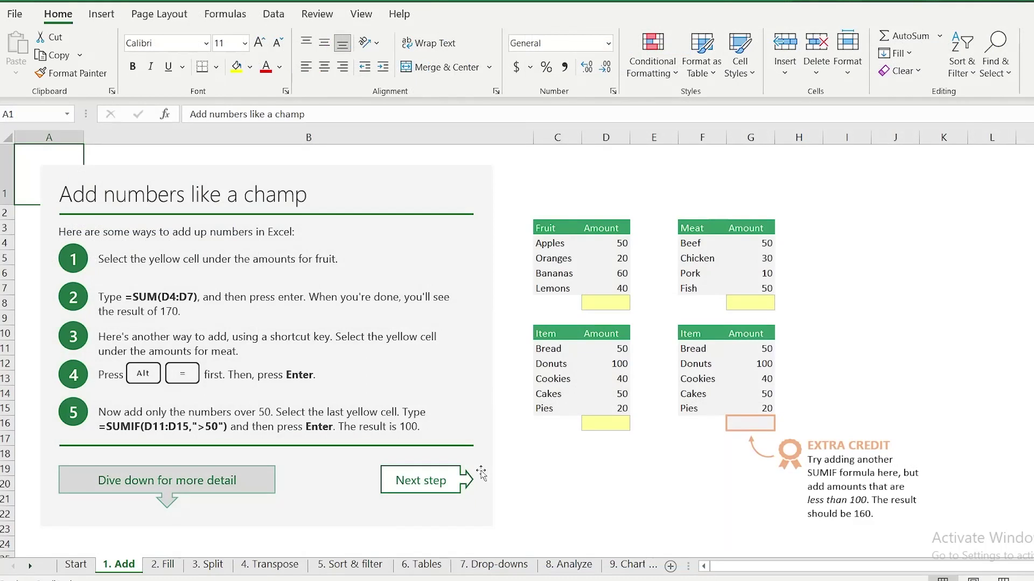
Advance the Excel tutorial through the Fill and Split sheets, then page to PowerPoint's last slide.
click(443, 483)
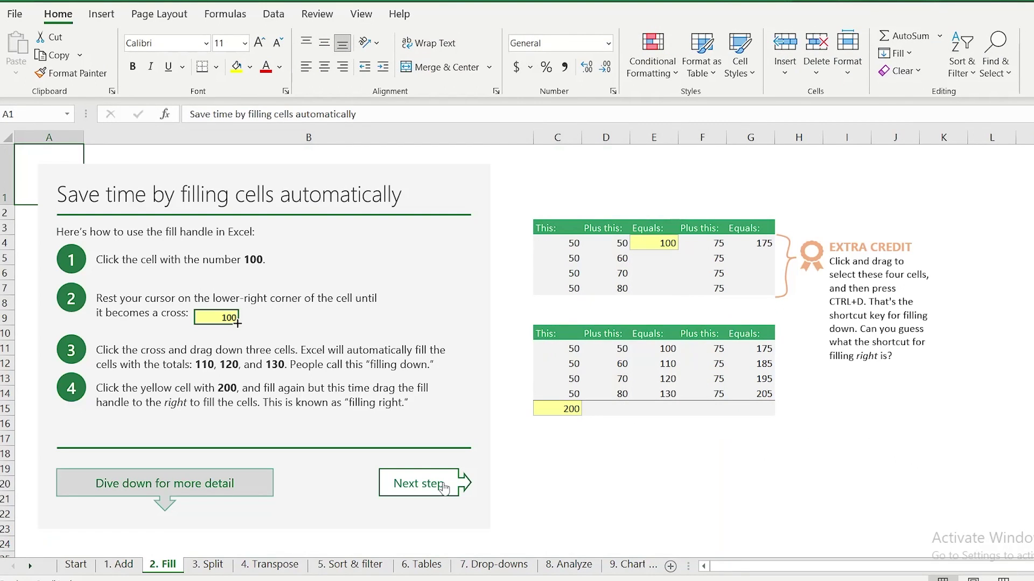
click(444, 487)
click(445, 487)
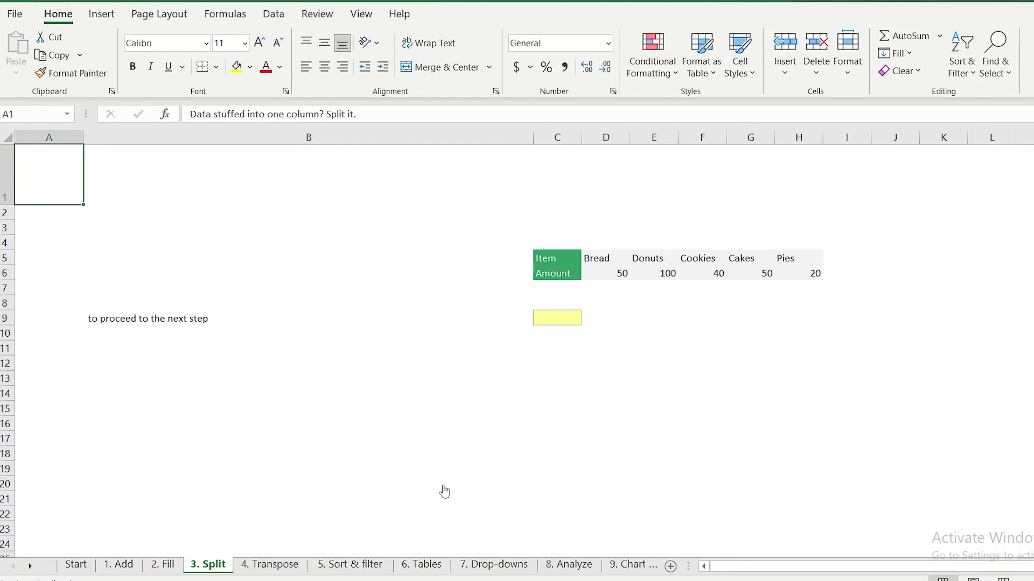
key(Page_Down)
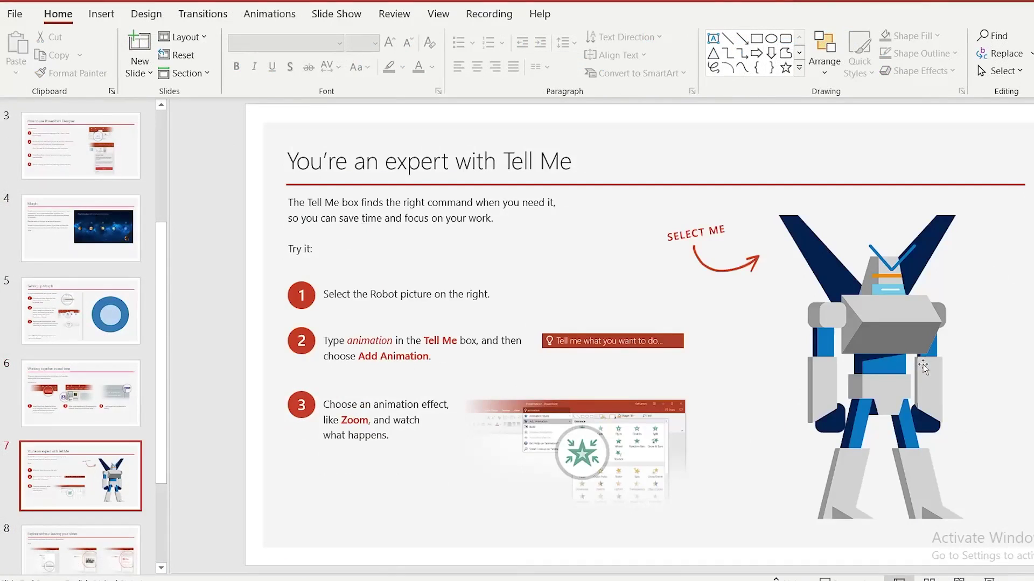
key(Page_Down)
key(Page_Down)
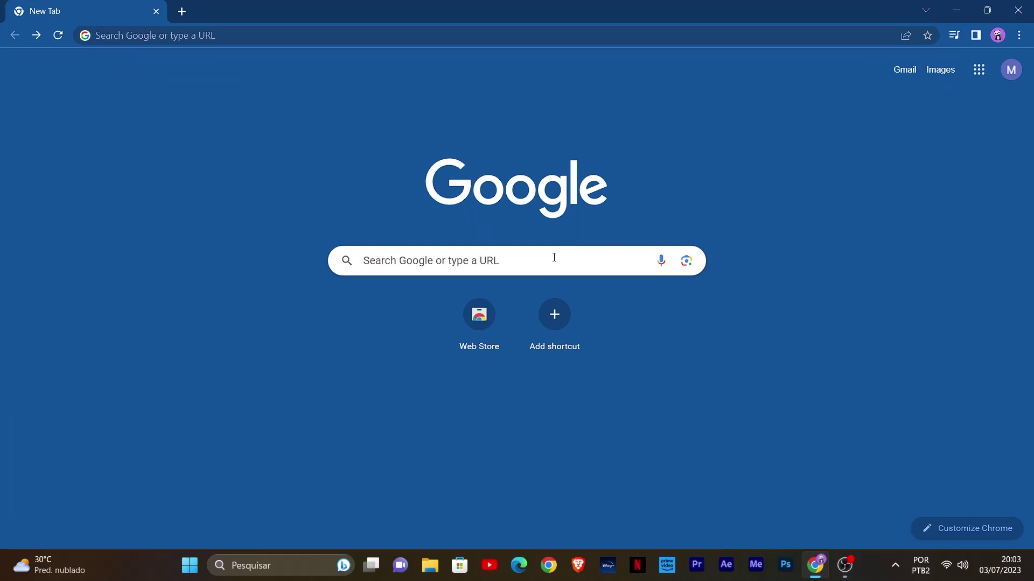
Search Google for 'office customization tool' and reach its Deployment settings page.
click(554, 257)
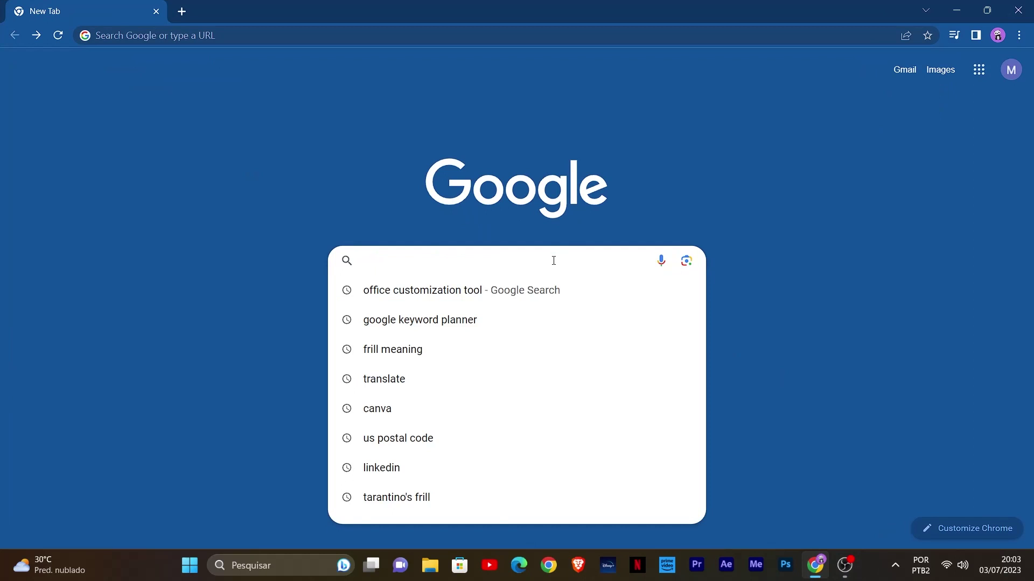
click(537, 288)
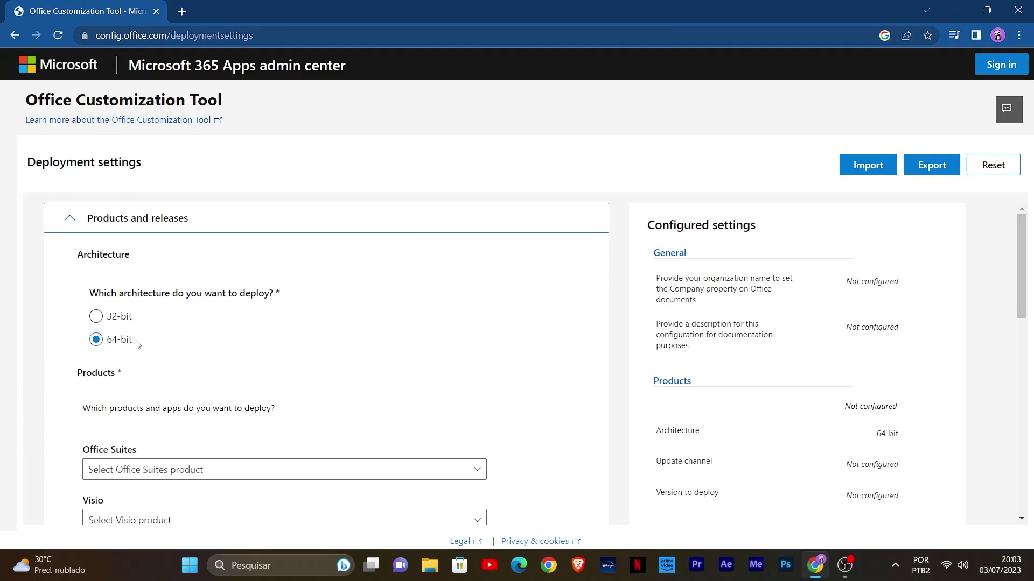
scroll(210, 313, down, 2)
scroll(267, 288, down, 1)
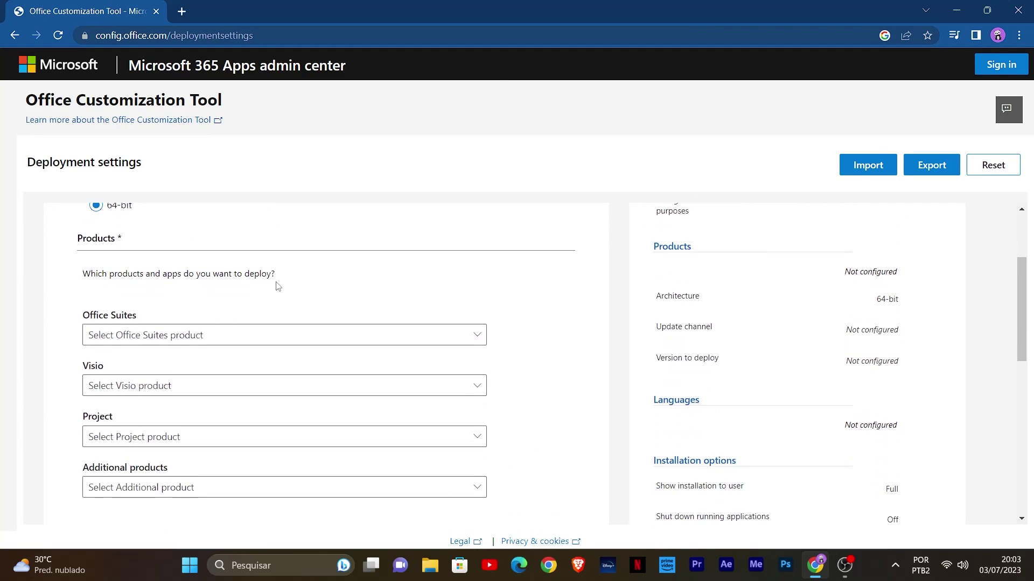
Choose Office LTSC Professional Plus 2021 - Volume License, leaving Visio, Project and additional products empty.
click(267, 336)
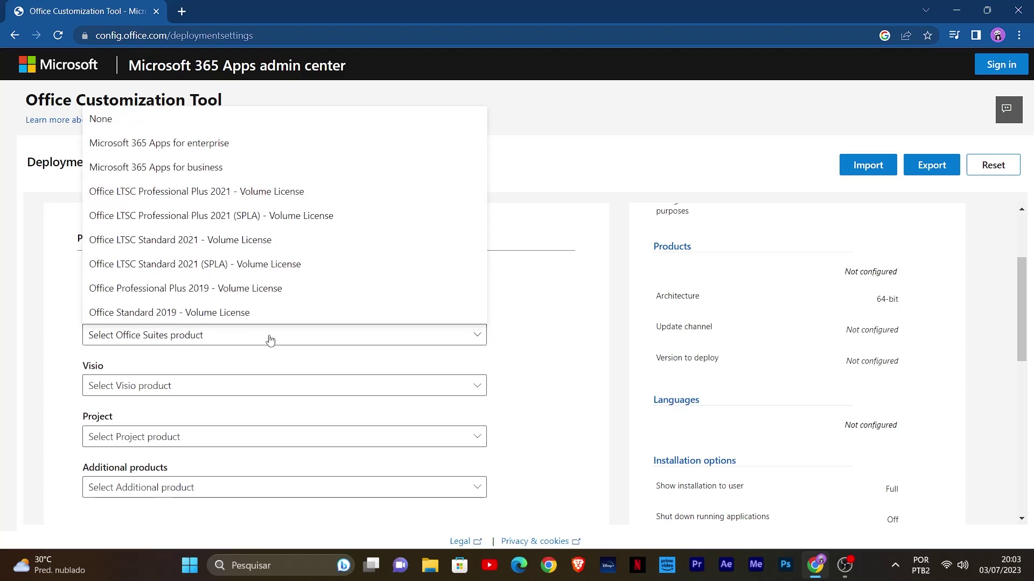
click(333, 195)
scroll(428, 379, up, 1)
scroll(428, 379, down, 2)
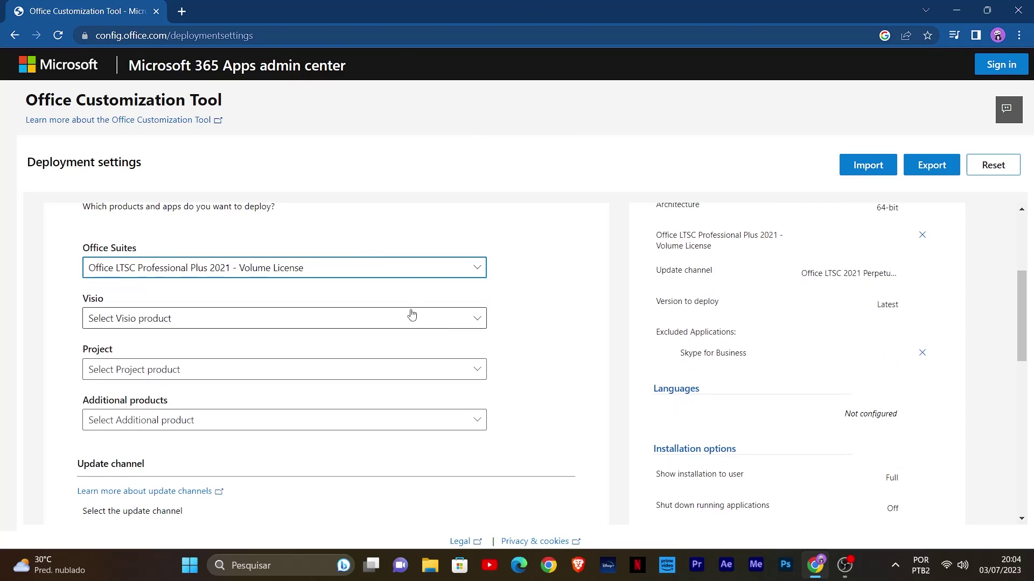
click(412, 318)
click(509, 391)
click(390, 370)
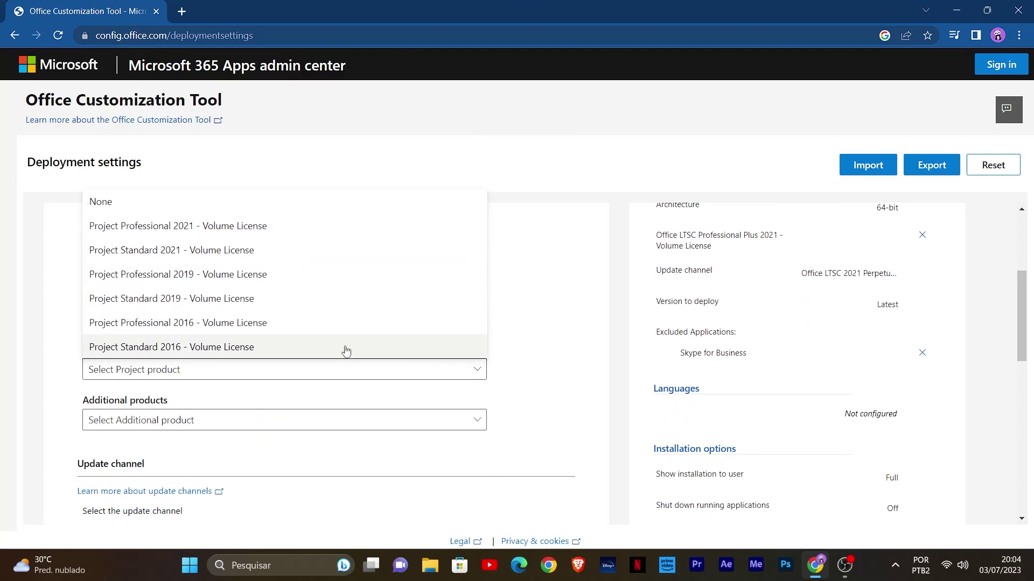
click(315, 420)
click(557, 399)
scroll(557, 400, down, 3)
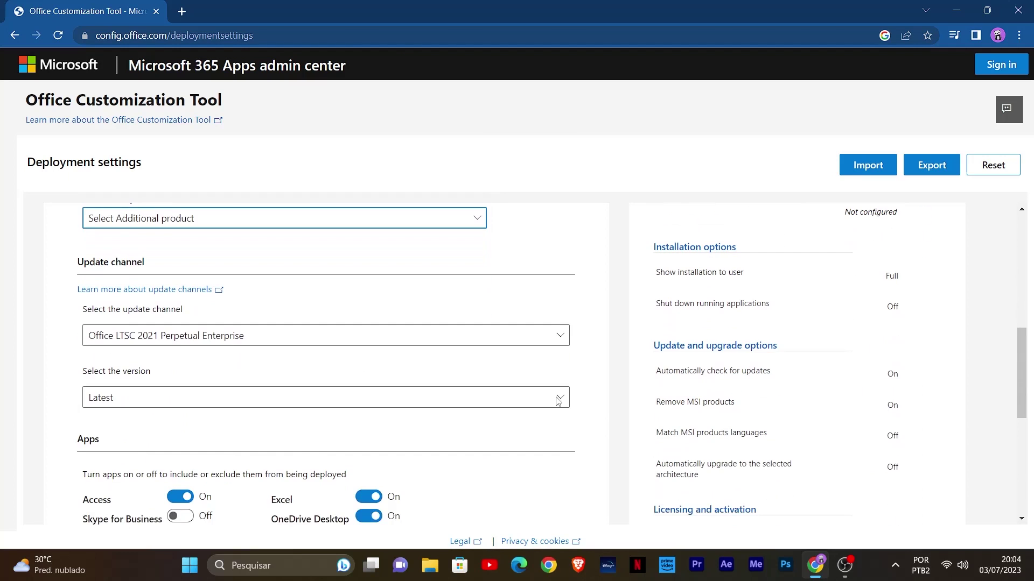
scroll(525, 462, down, 5)
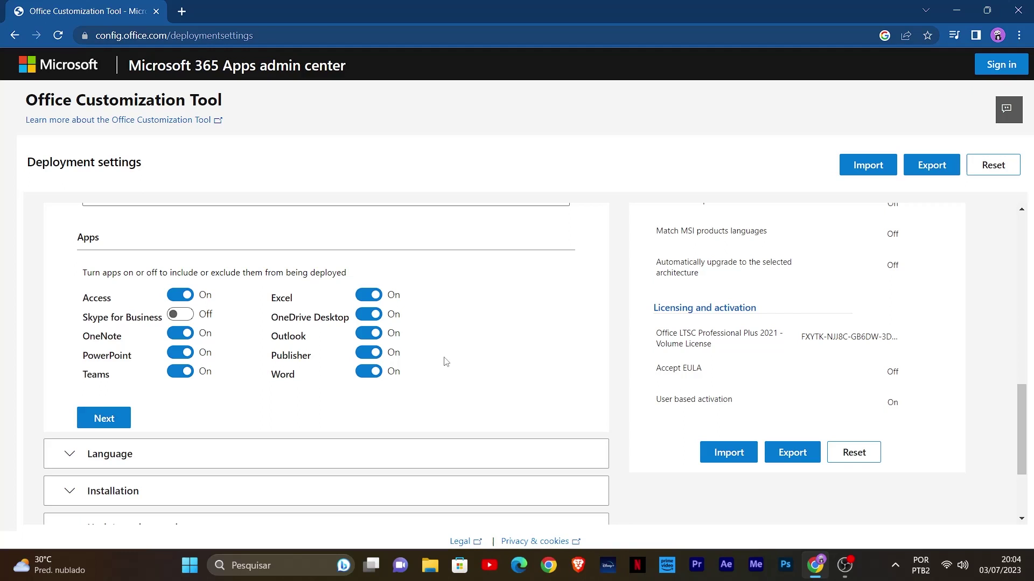
Toggle Teams and Outlook off and back on, keeping both apps included.
click(180, 372)
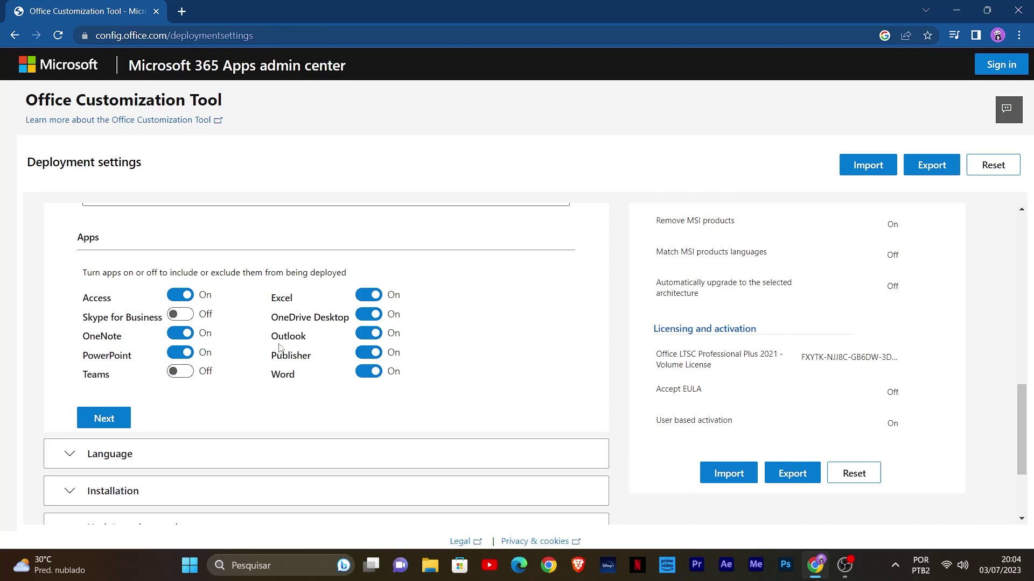
click(369, 333)
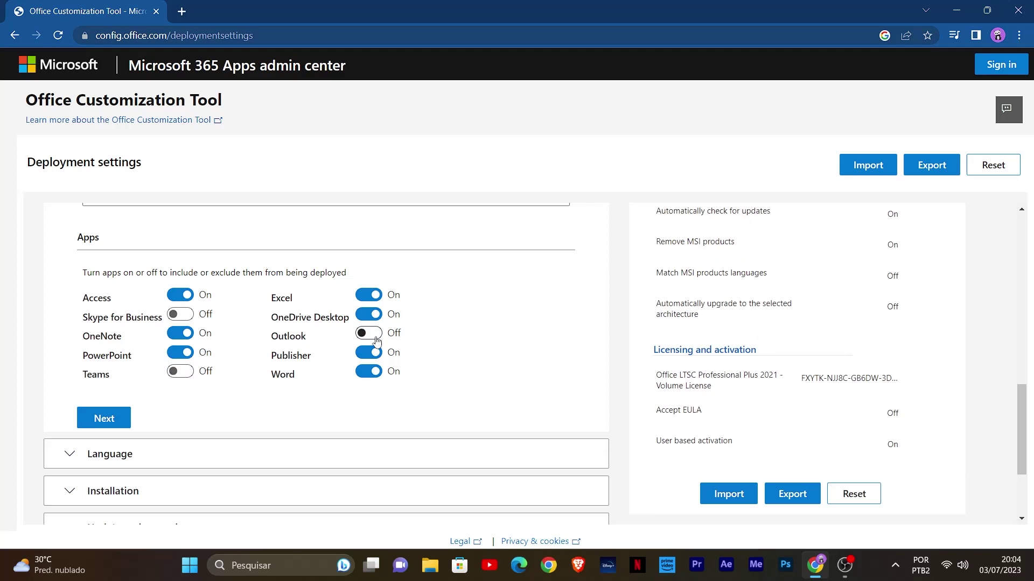
click(368, 333)
click(180, 372)
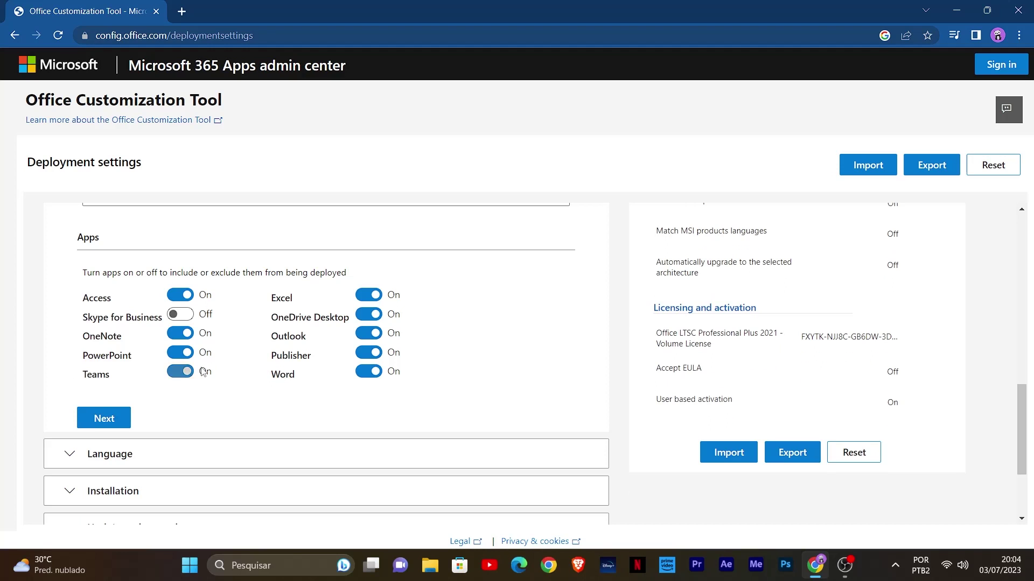
Move to Language, make English (United States) primary and add no additional languages.
click(105, 419)
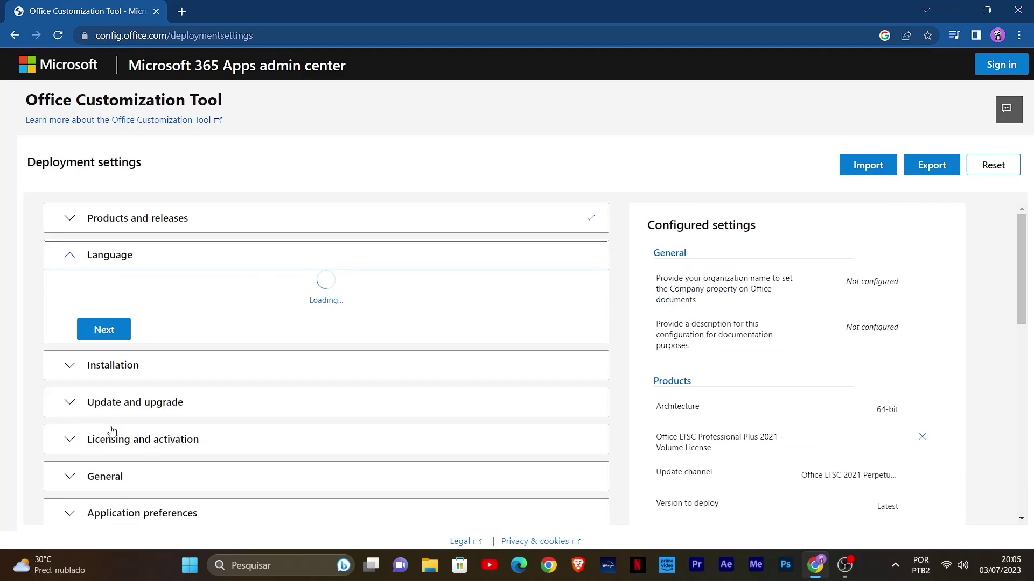
click(242, 360)
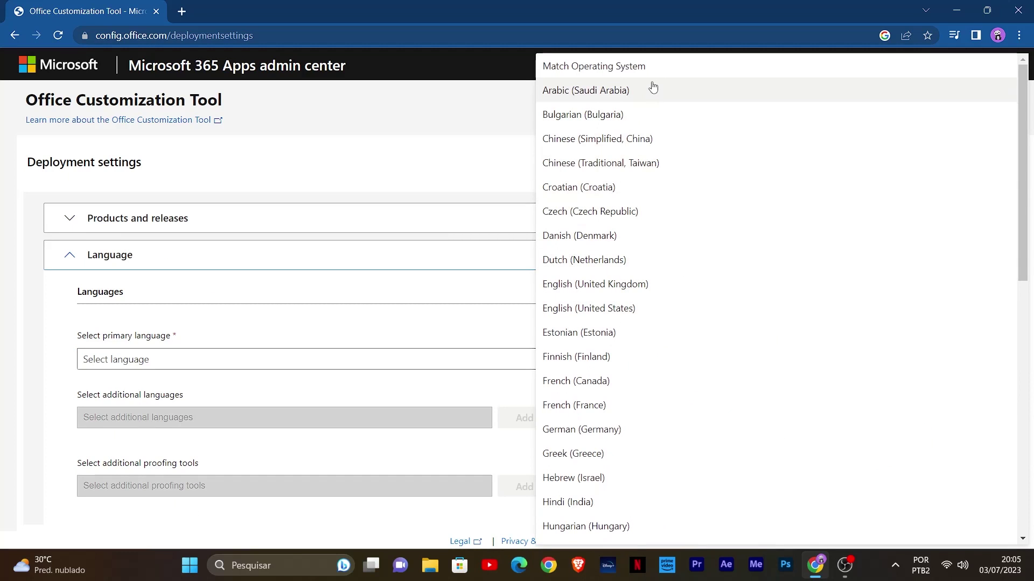
click(670, 312)
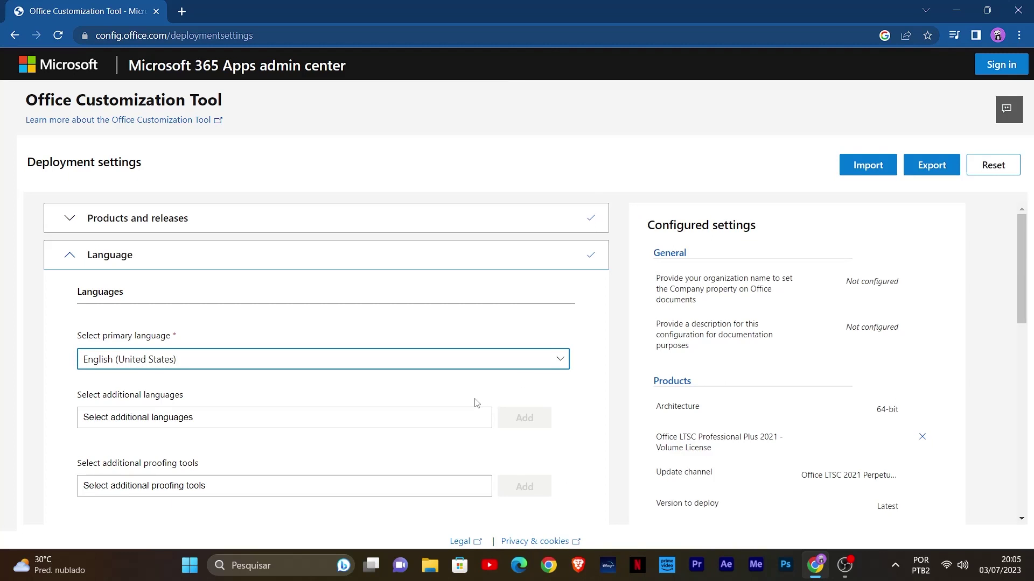
click(420, 417)
scroll(419, 355, down, 5)
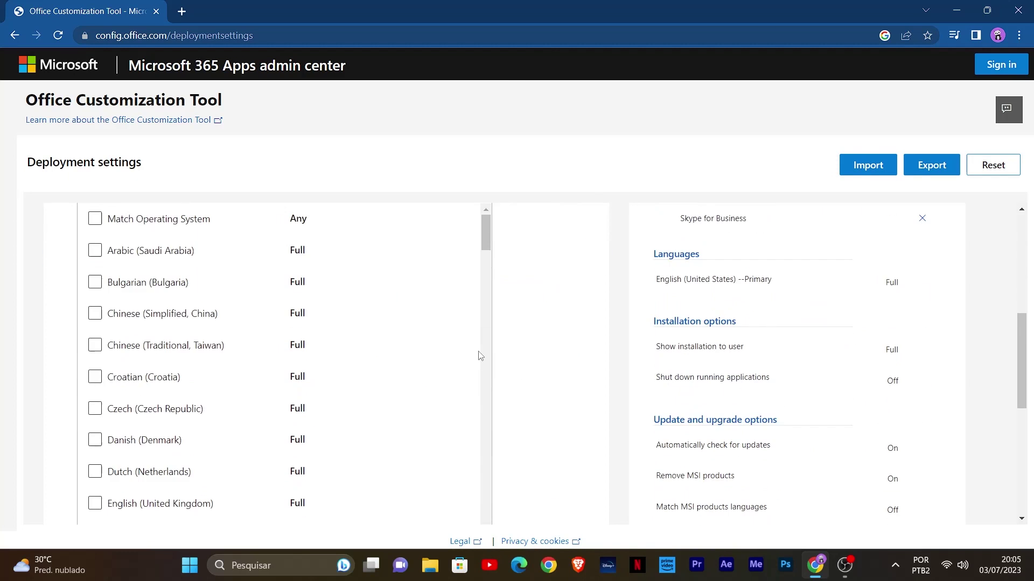
scroll(396, 388, down, 3)
scroll(389, 391, down, 2)
scroll(388, 391, up, 4)
scroll(564, 302, up, 3)
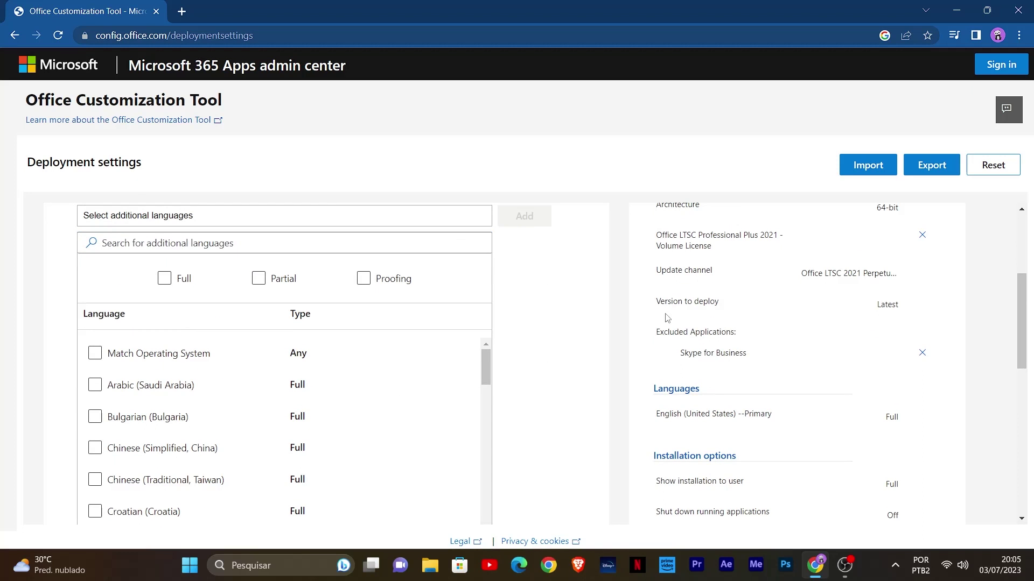
scroll(548, 315, down, 5)
click(548, 315)
scroll(202, 348, down, 5)
scroll(205, 343, up, 4)
scroll(205, 343, up, 4)
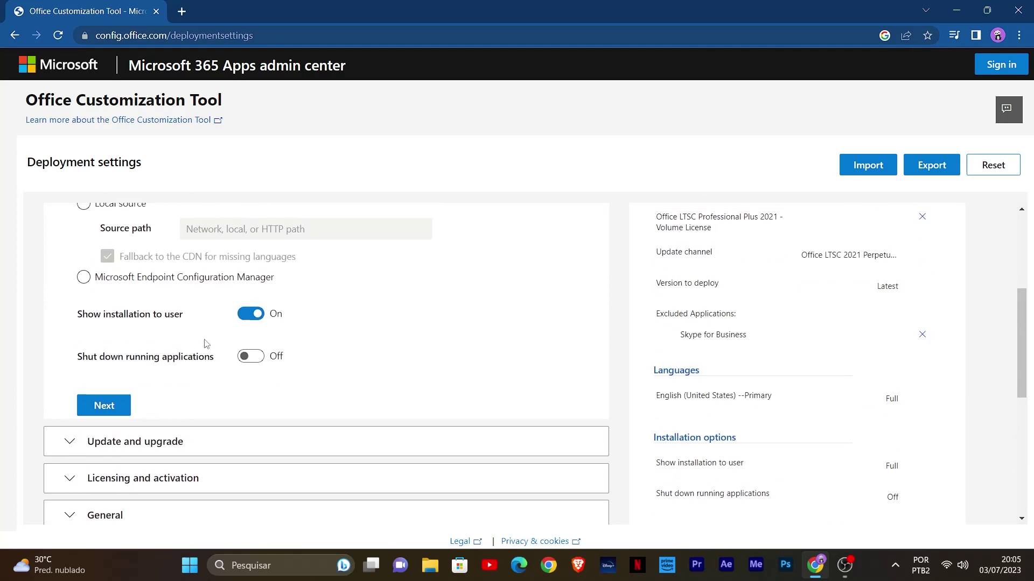
scroll(205, 343, up, 3)
scroll(205, 343, down, 3)
Switch off 'Uninstall any MSI versions of Office', keep default licensing and finish the configuration.
click(103, 490)
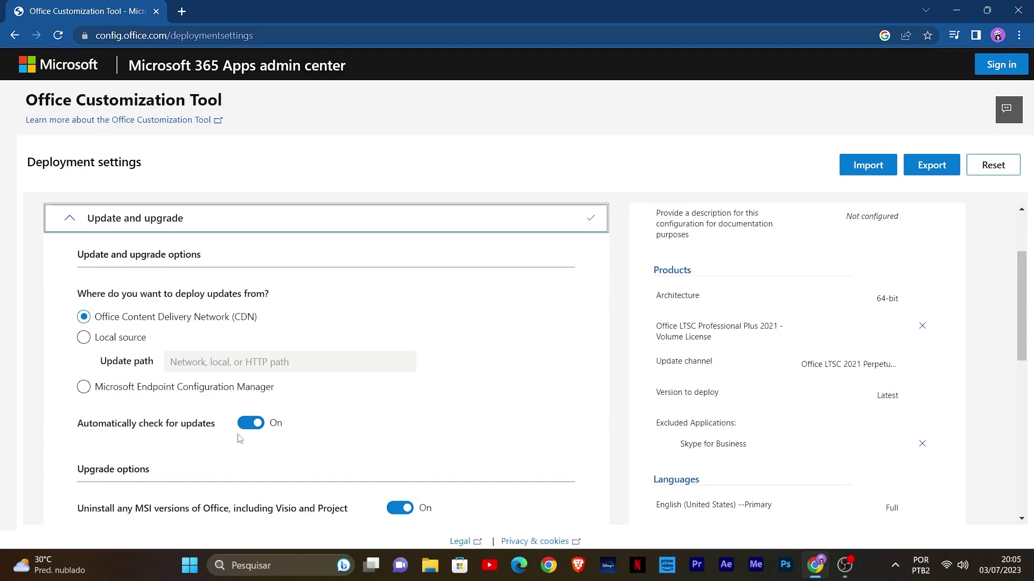
scroll(408, 429, down, 2)
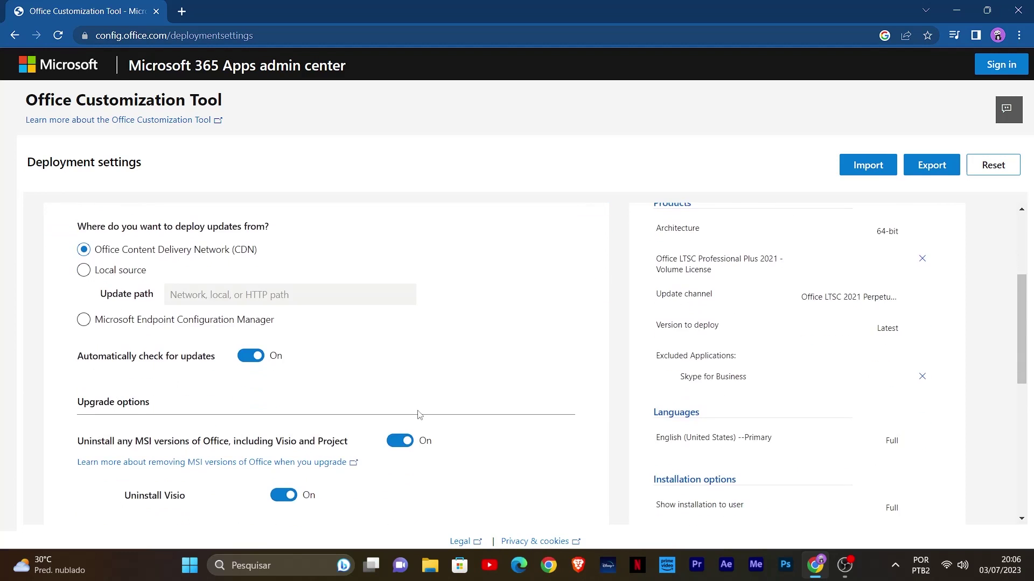
click(400, 373)
scroll(400, 374, down, 3)
click(103, 396)
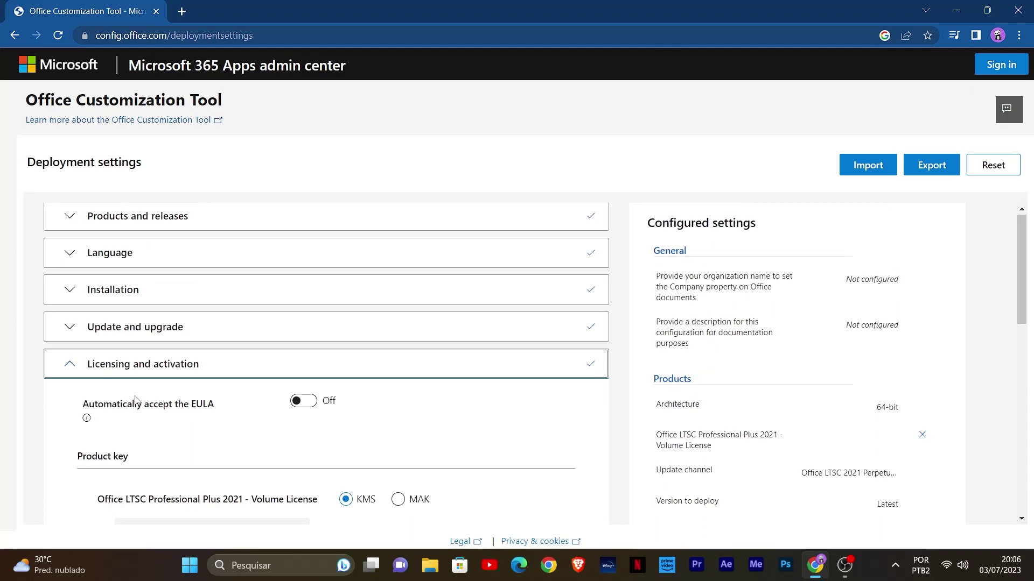
scroll(249, 384, down, 1)
scroll(248, 384, down, 5)
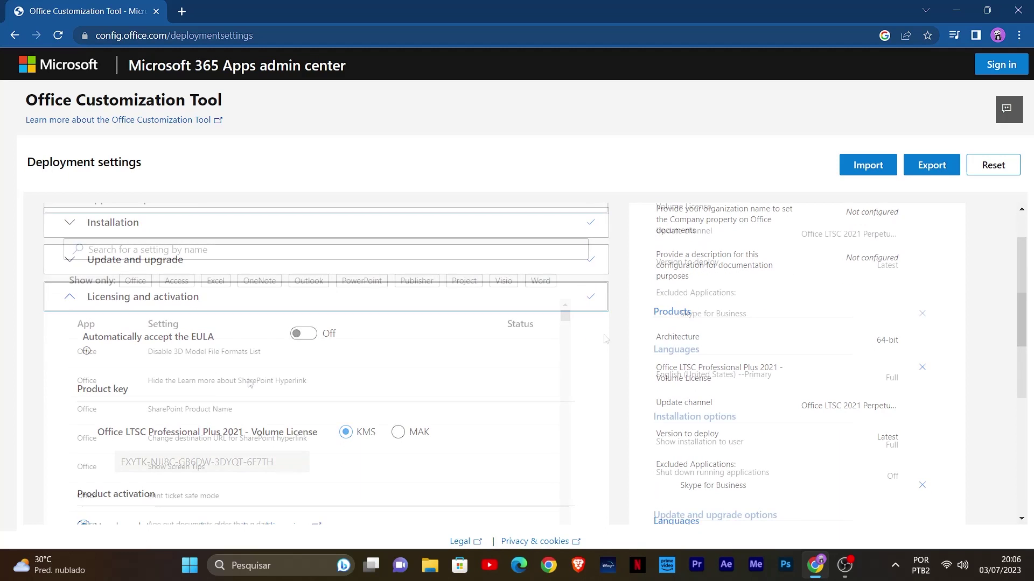
scroll(404, 363, down, 5)
scroll(525, 347, down, 3)
scroll(589, 348, down, 3)
scroll(592, 347, down, 1)
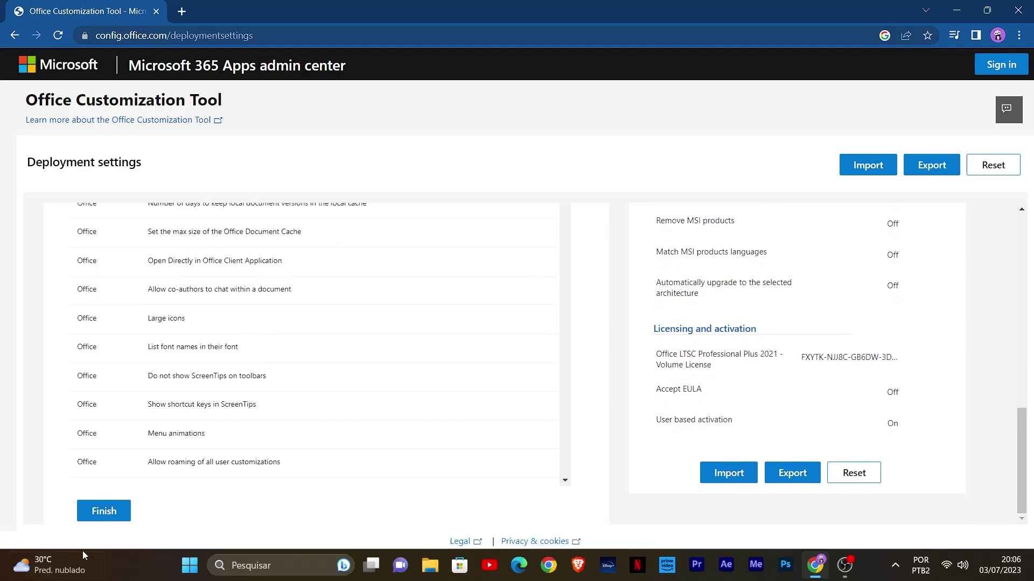
click(88, 513)
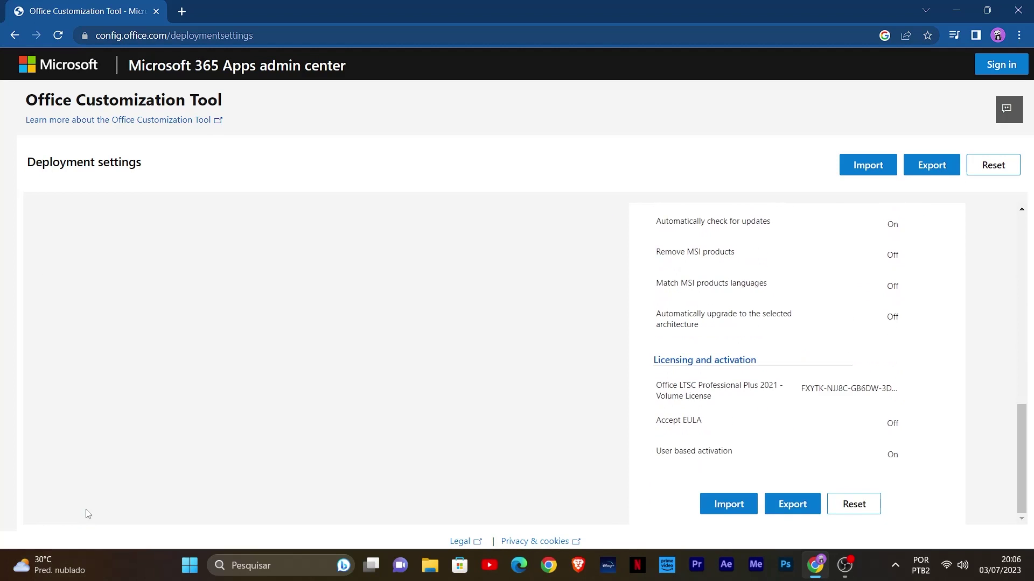
Export with Office Open XML default format, license terms accepted, as Configuration.xml.
click(787, 505)
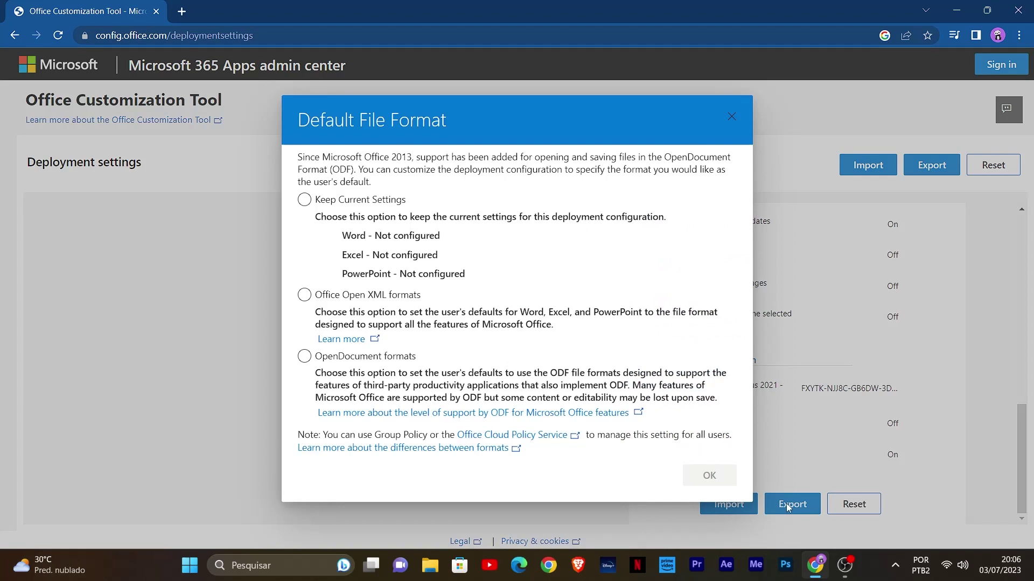
click(318, 296)
click(708, 477)
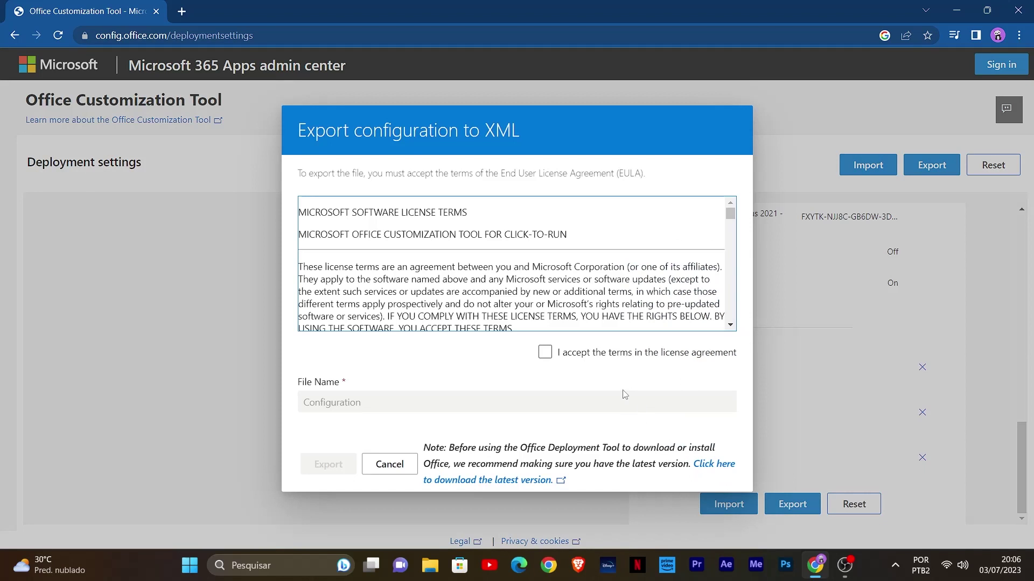
click(546, 352)
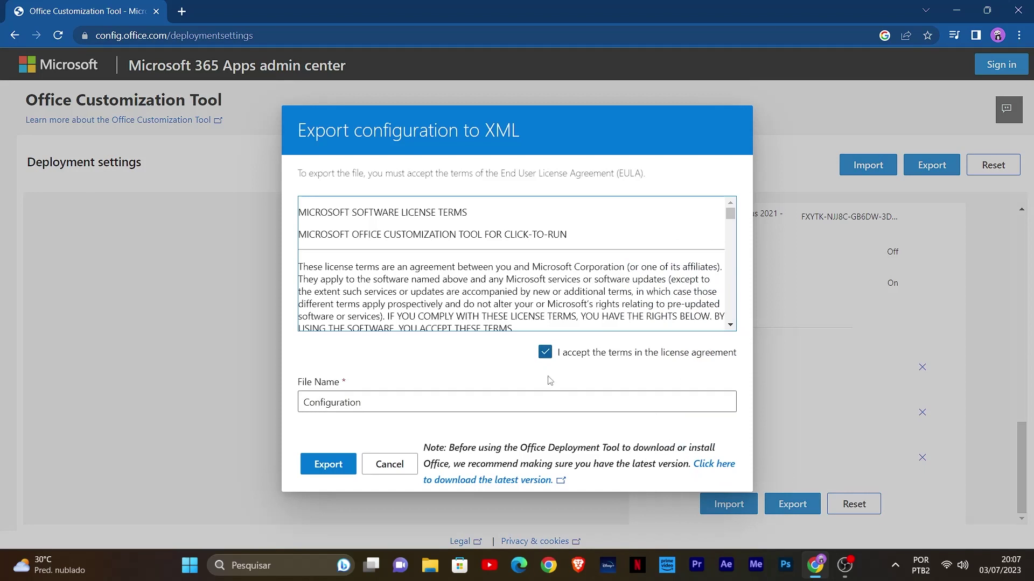
click(327, 465)
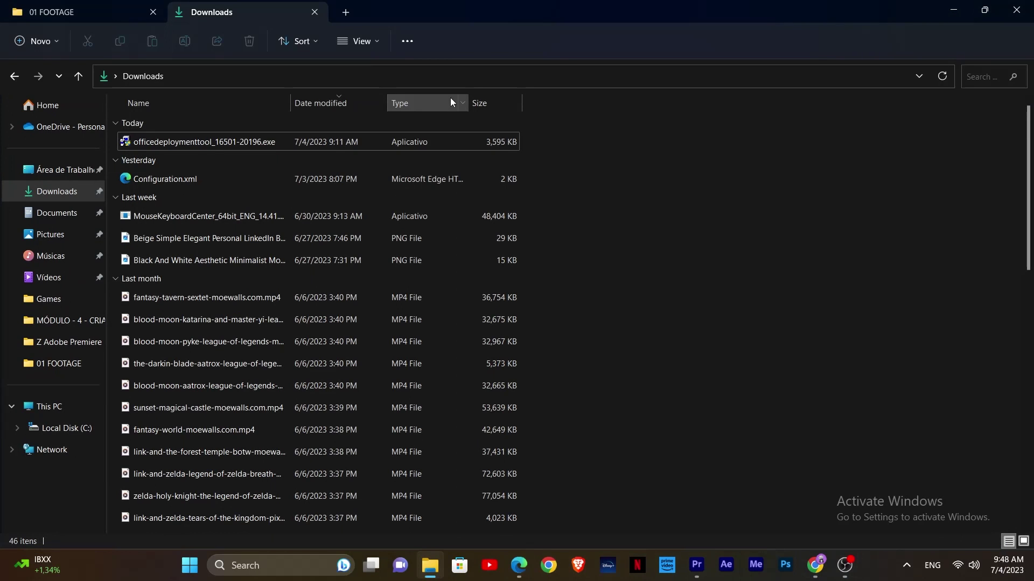
Create an Office folder at the C: root and paste Configuration.xml into it.
click(436, 179)
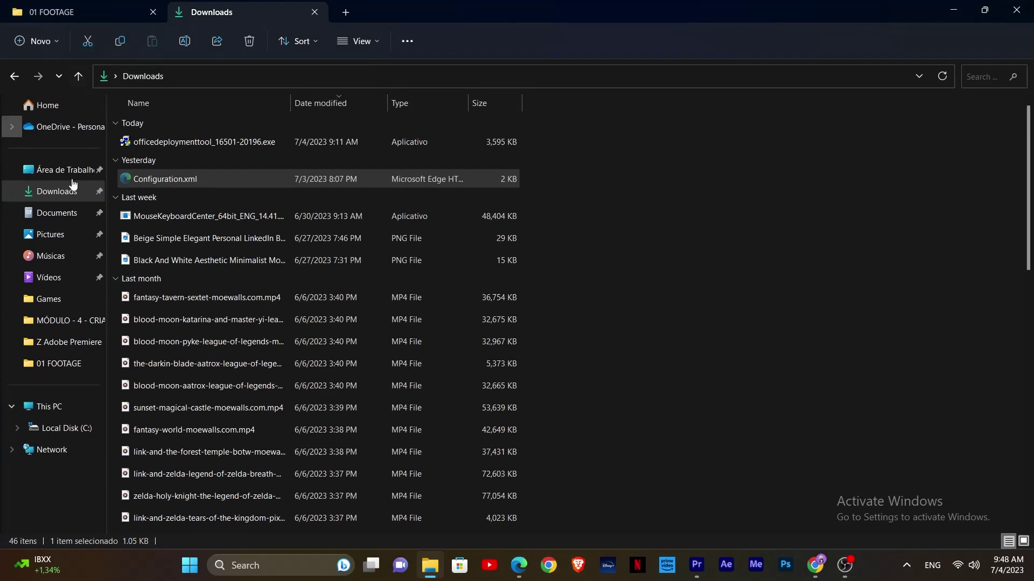
click(67, 428)
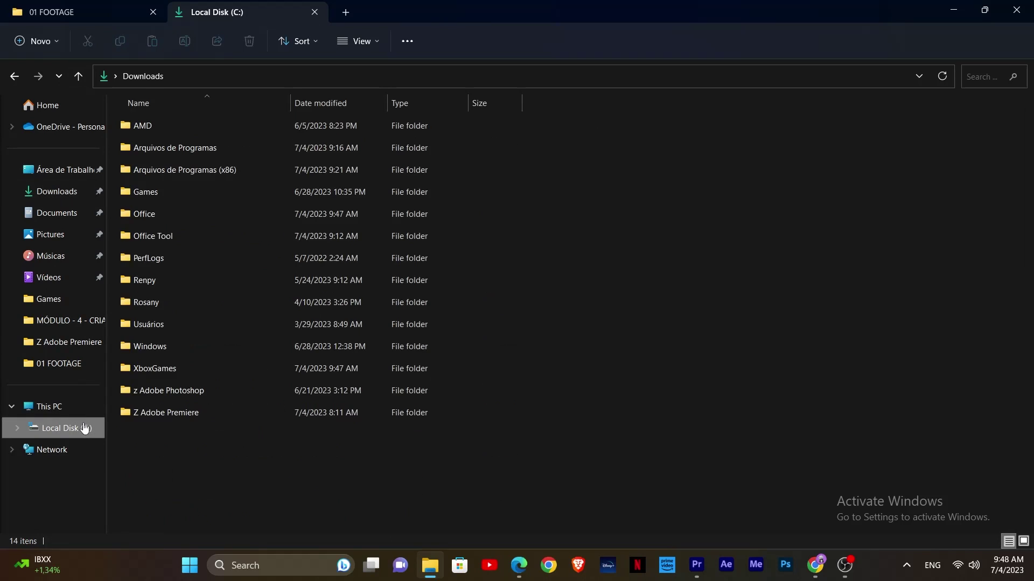
right_click(194, 463)
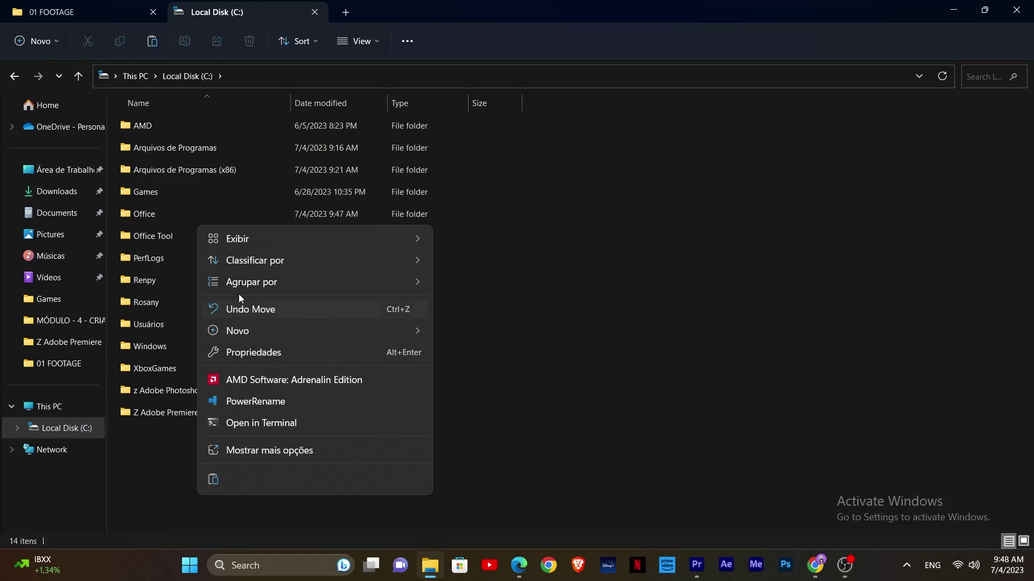
mouse_move(238, 331)
click(463, 332)
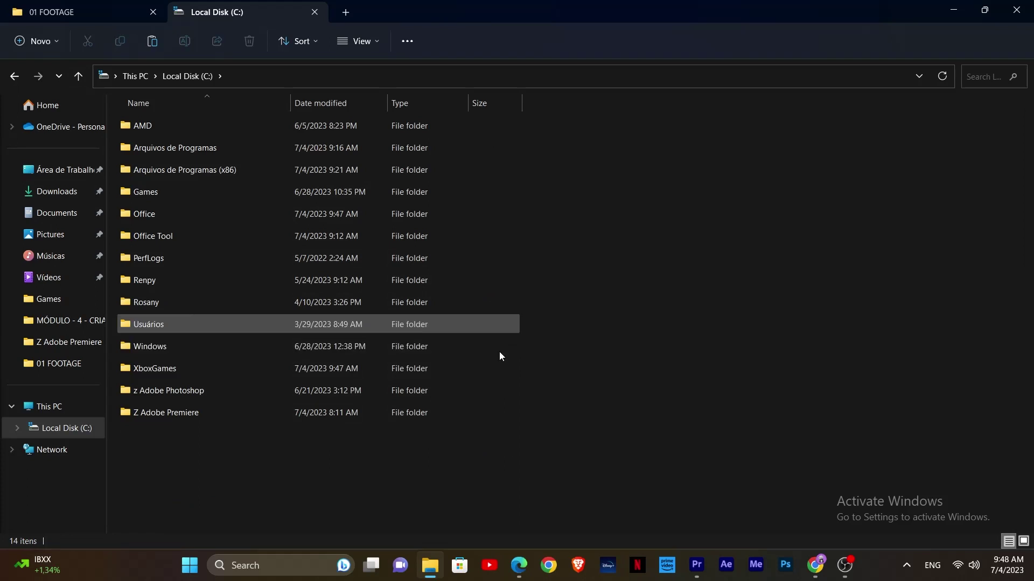
text(offi)
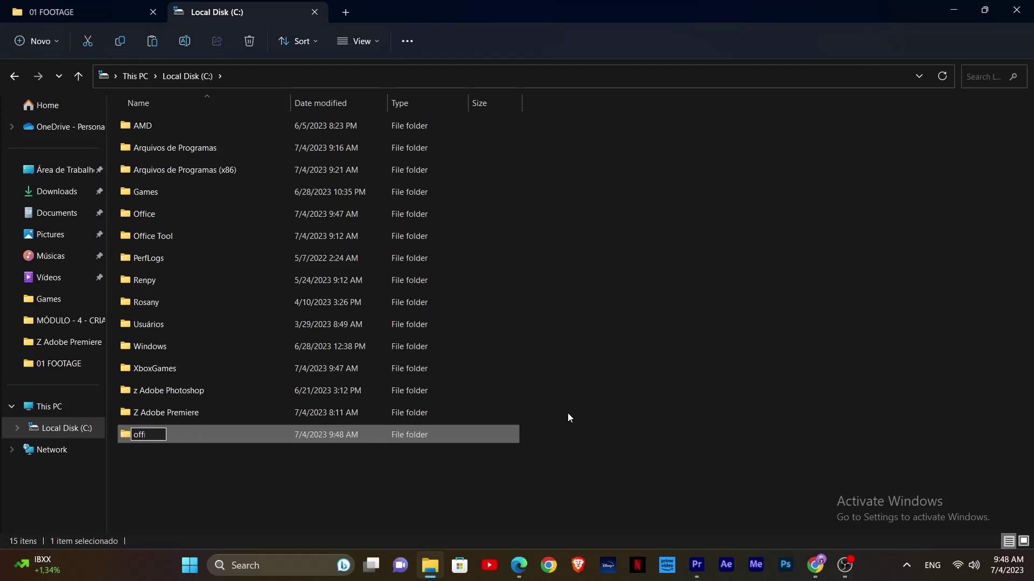
text(ce)
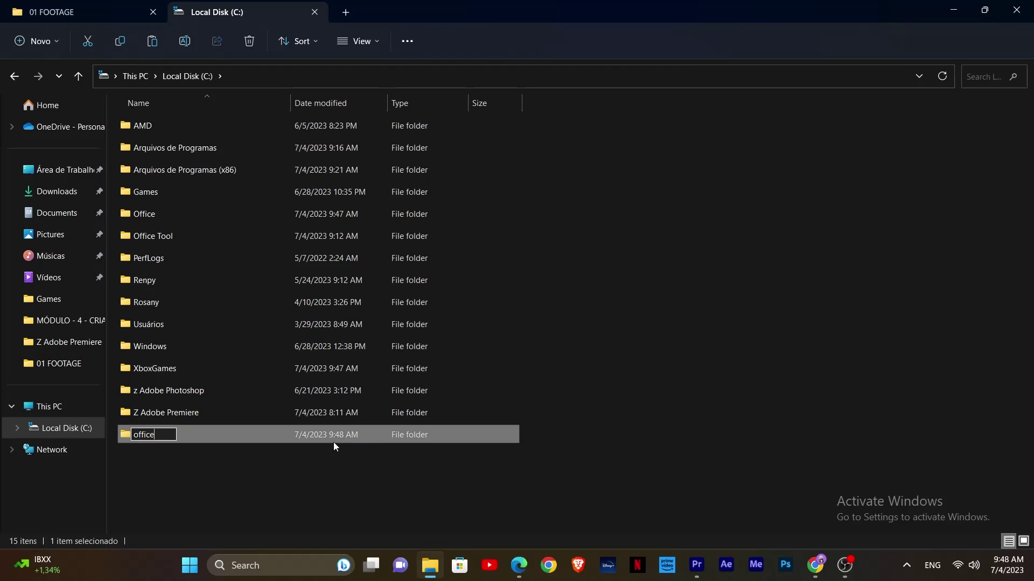
double_click(333, 434)
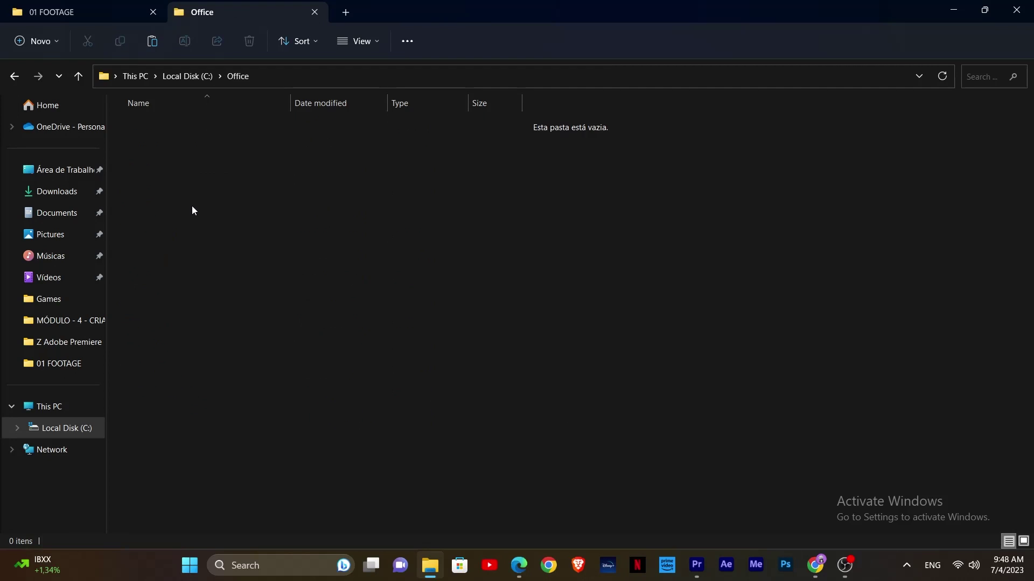
click(152, 41)
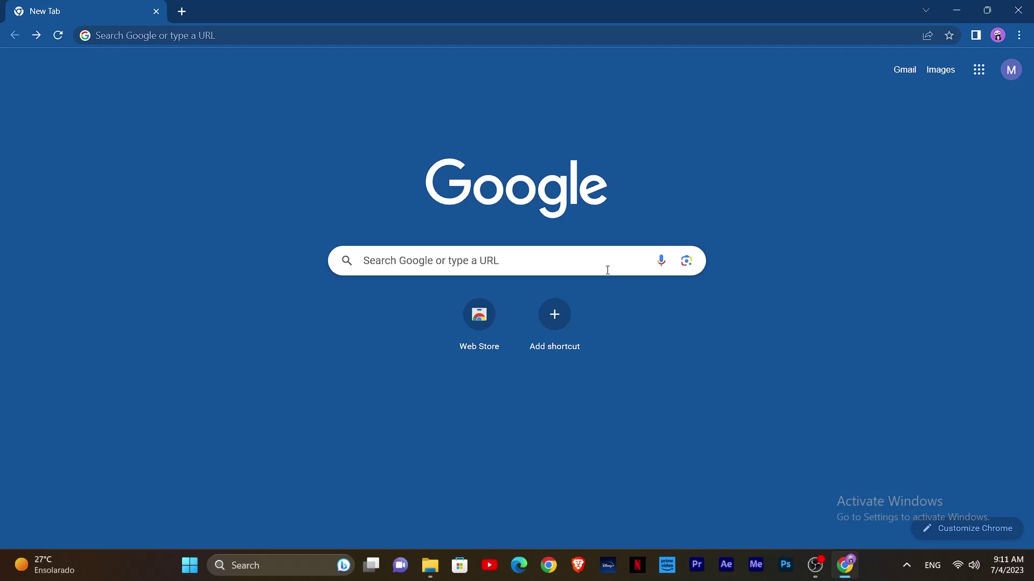
Search Google for office deployment tool and download it from Microsoft Download Center.
click(607, 269)
text(off)
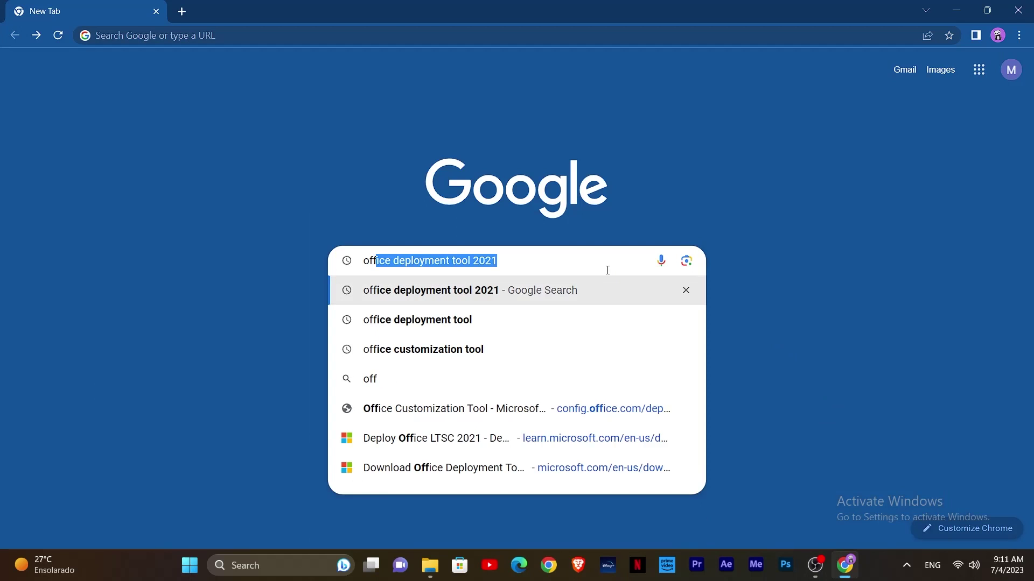
text(i)
key(Down)
key(Down)
key(Return)
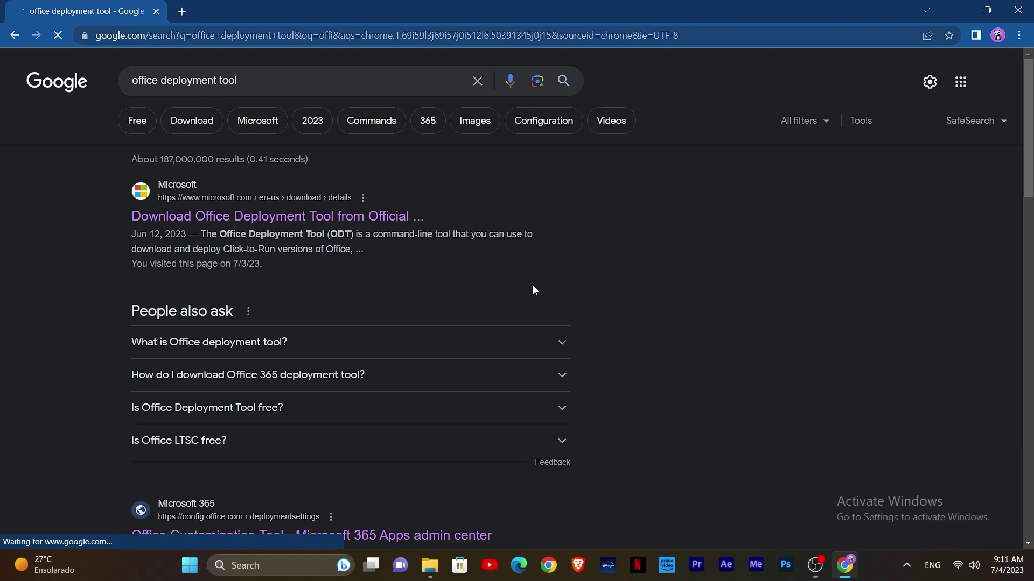
click(393, 218)
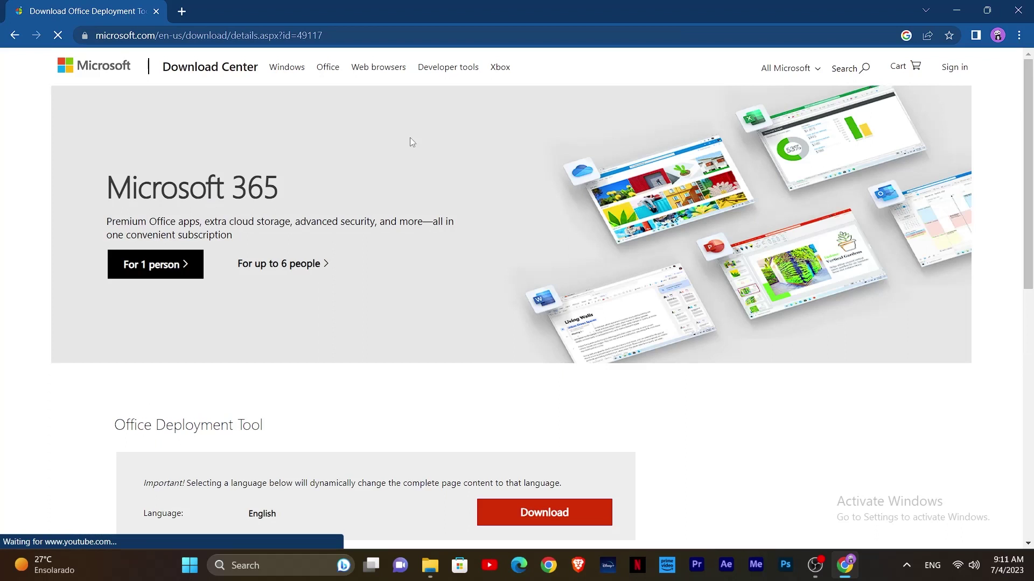
scroll(426, 337, down, 2)
scroll(426, 336, down, 3)
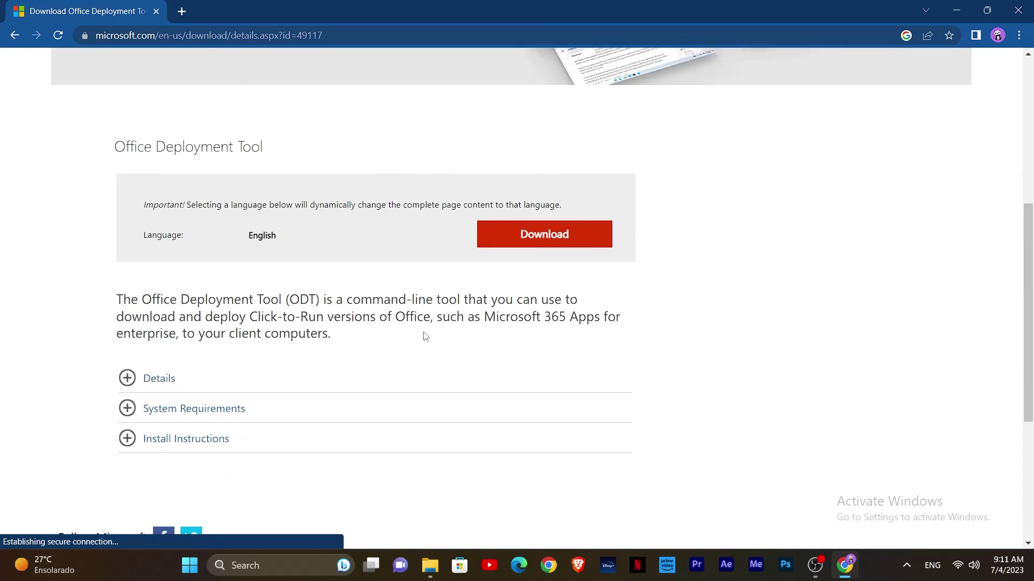
click(517, 237)
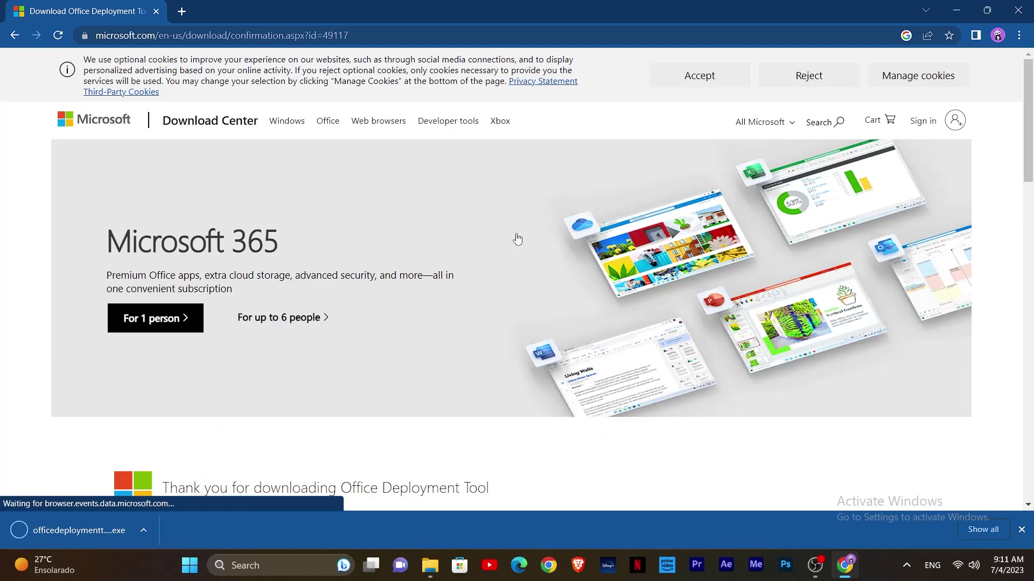
scroll(518, 238, down, 4)
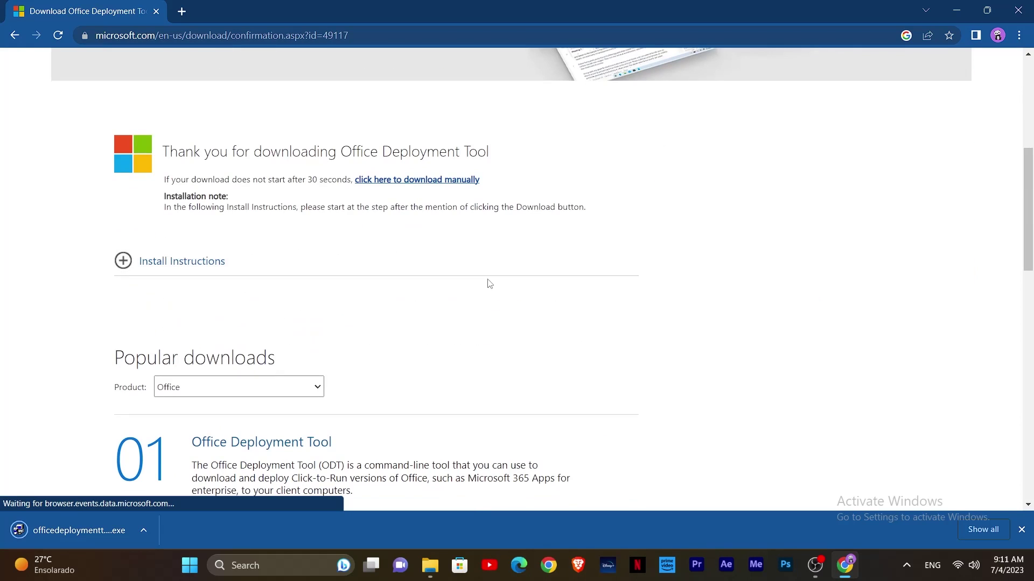
Run the downloaded Office Deployment Tool, accept its license and browse to the C: drive.
click(145, 529)
click(161, 442)
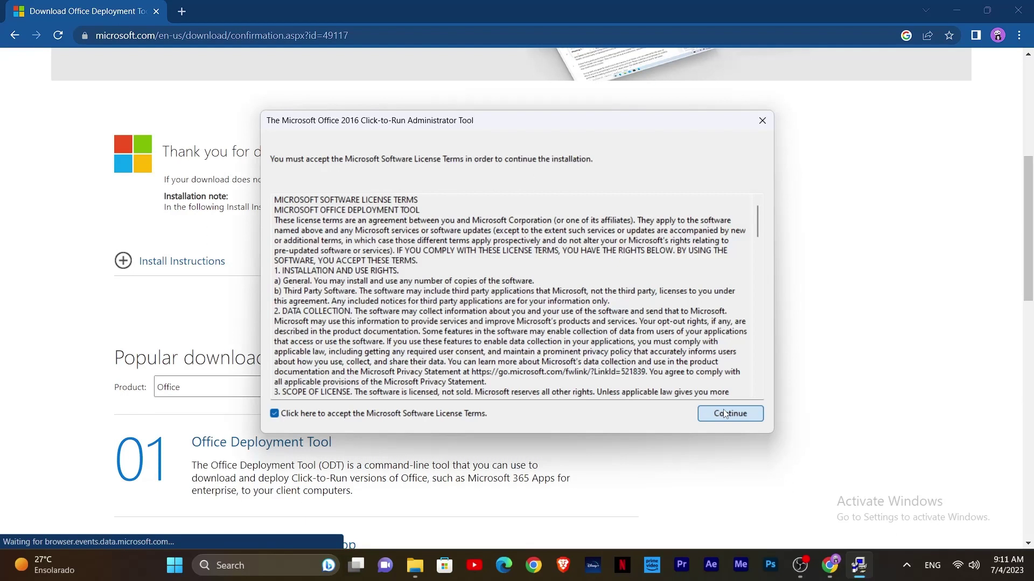
click(726, 414)
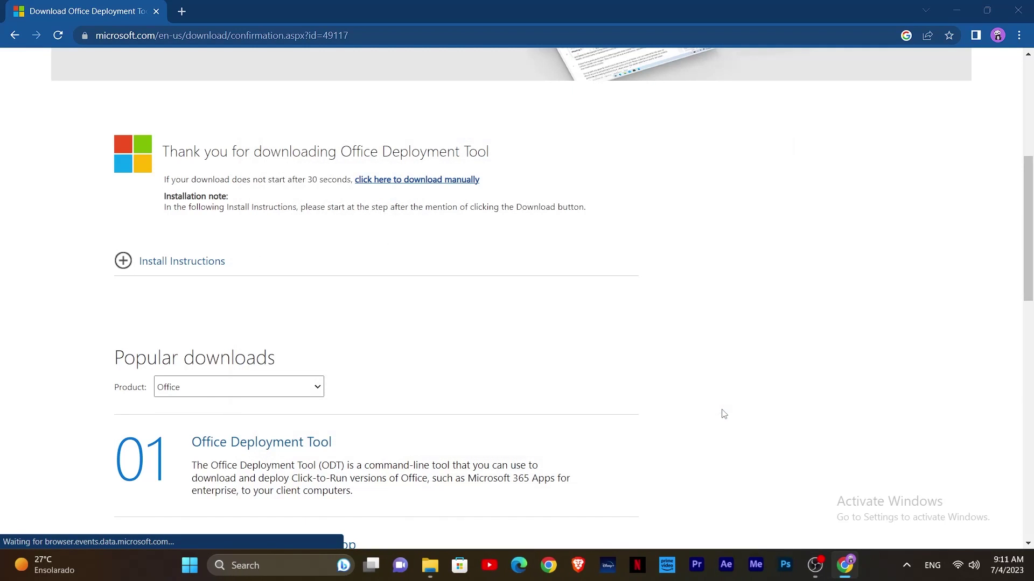
click(460, 352)
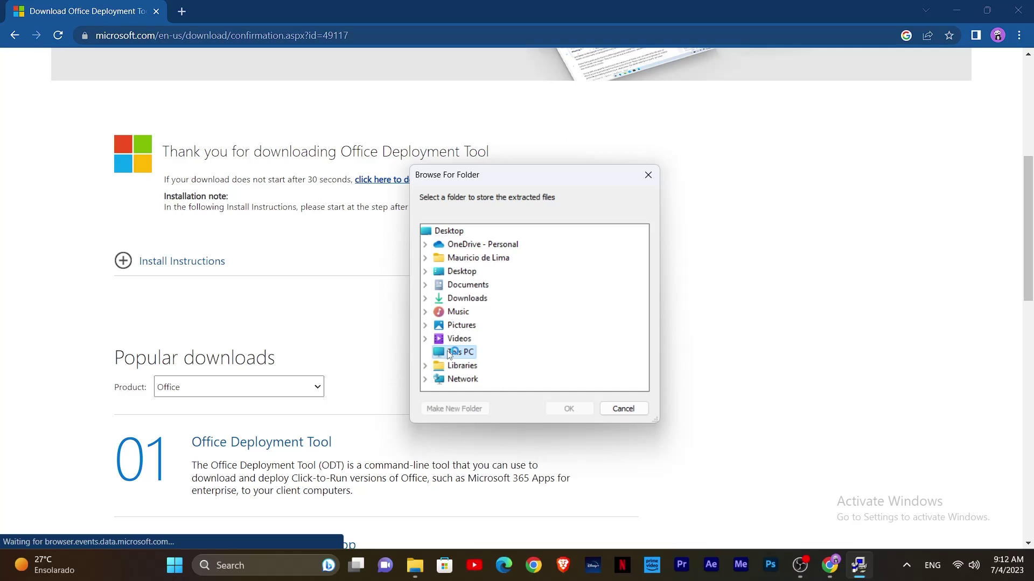
click(427, 352)
scroll(501, 339, down, 3)
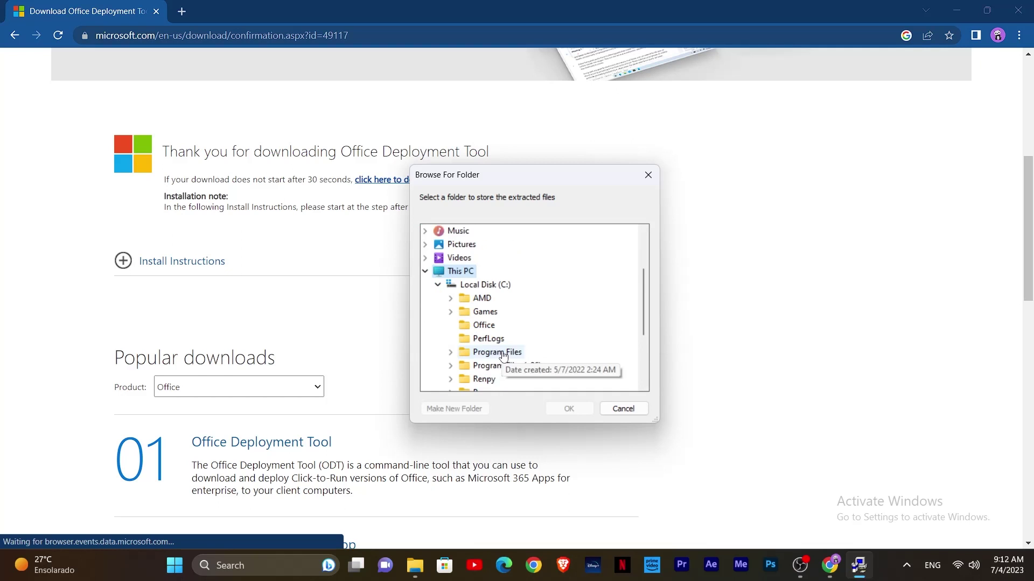
click(480, 245)
Create a new folder named Office Tool on C: and extract the files into it.
click(453, 409)
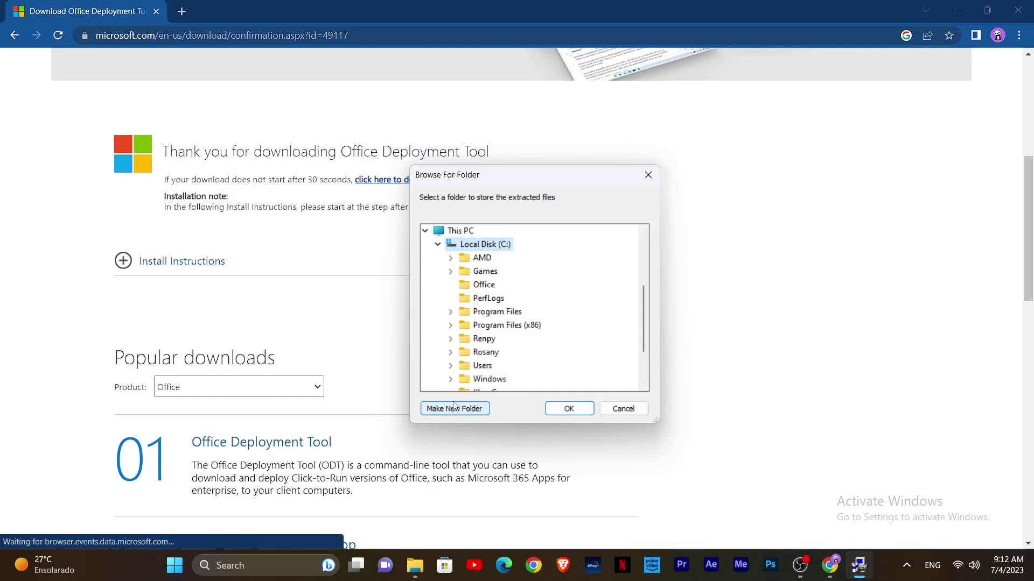
right_click(492, 284)
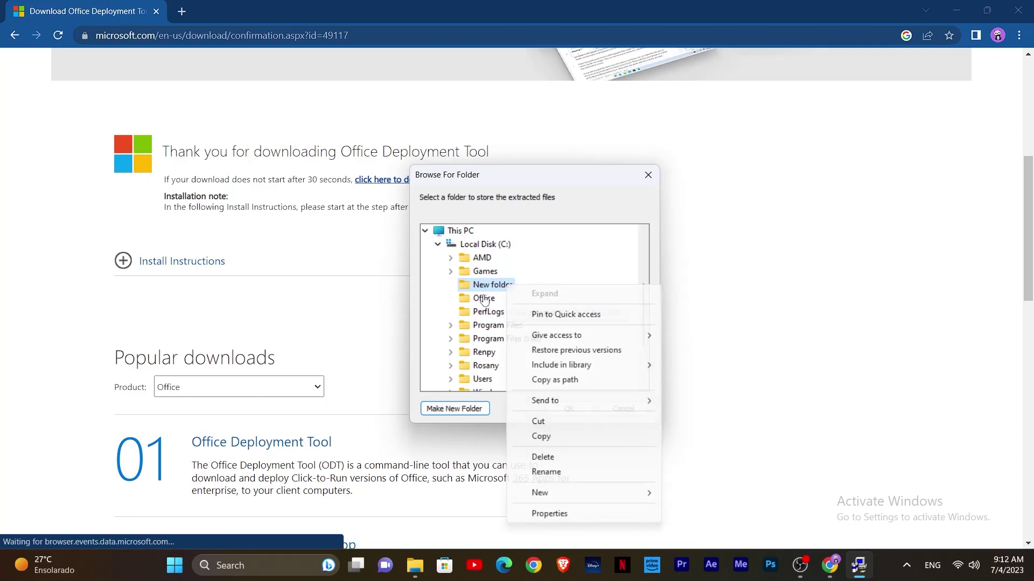
click(546, 472)
text(O)
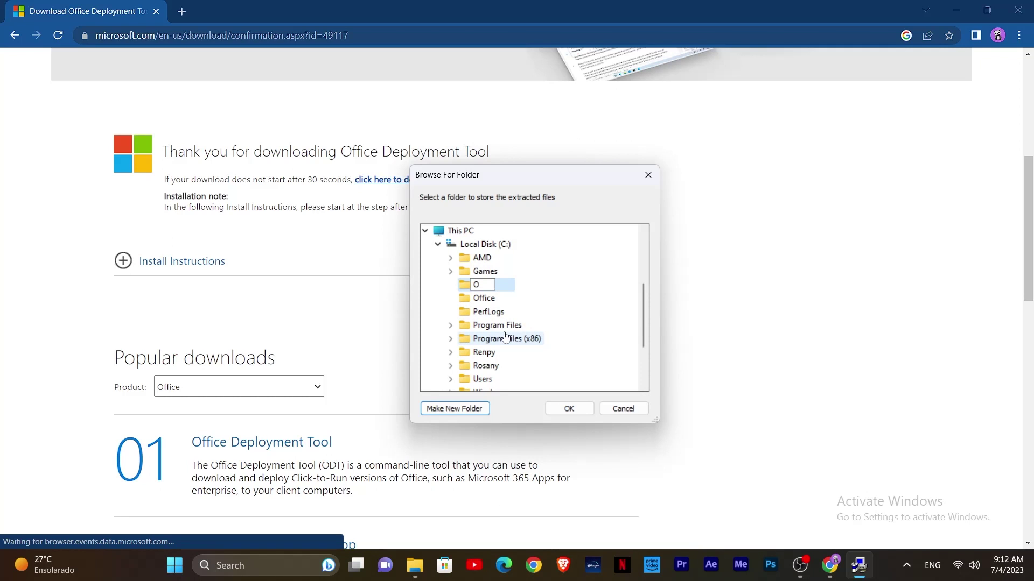
text(ffice T)
text(ool)
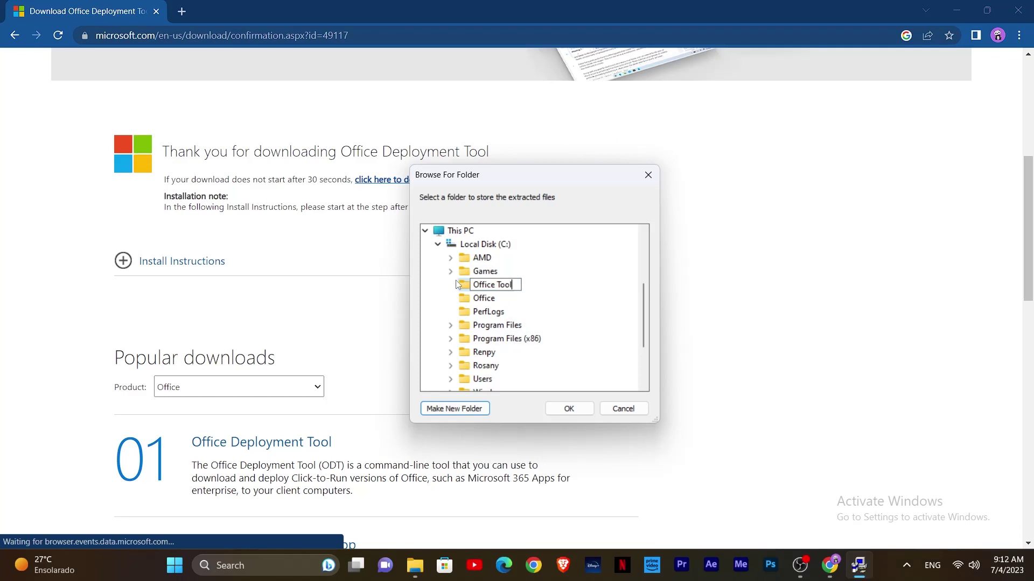
key(Return)
click(568, 408)
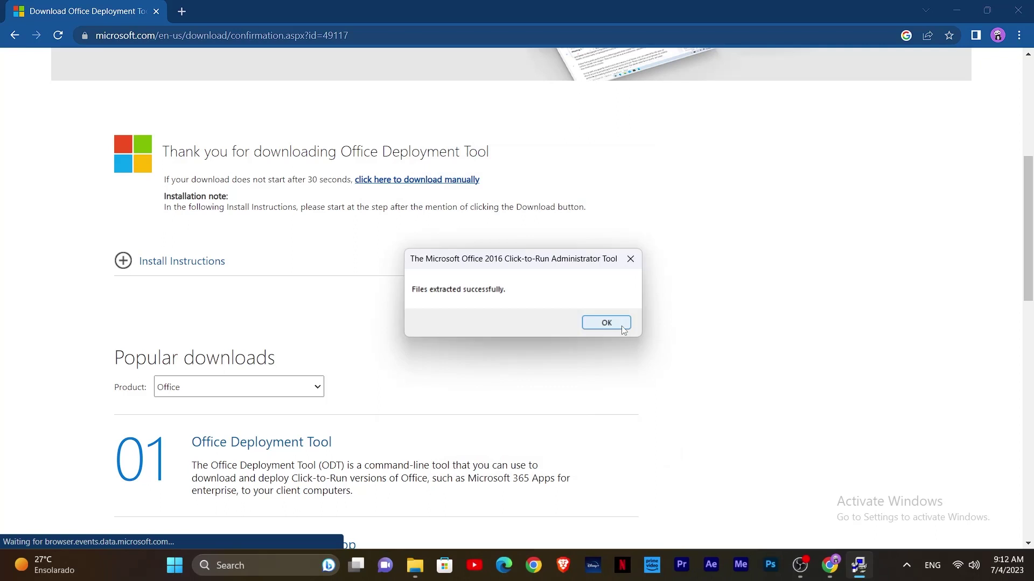
click(622, 326)
Copy setup.exe from the C:\Office Tool folder.
click(430, 565)
click(73, 426)
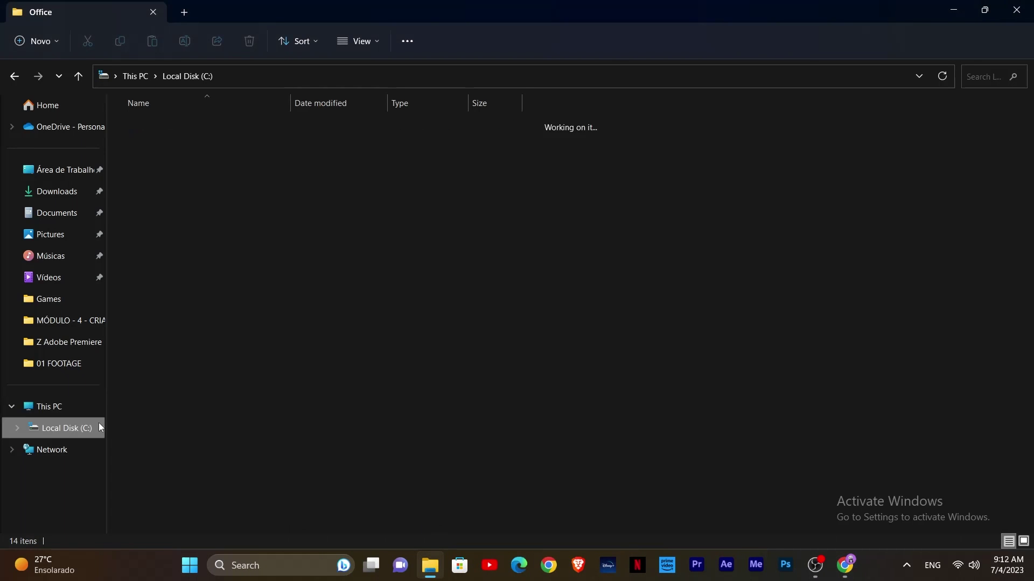
click(208, 236)
double_click(207, 235)
click(207, 215)
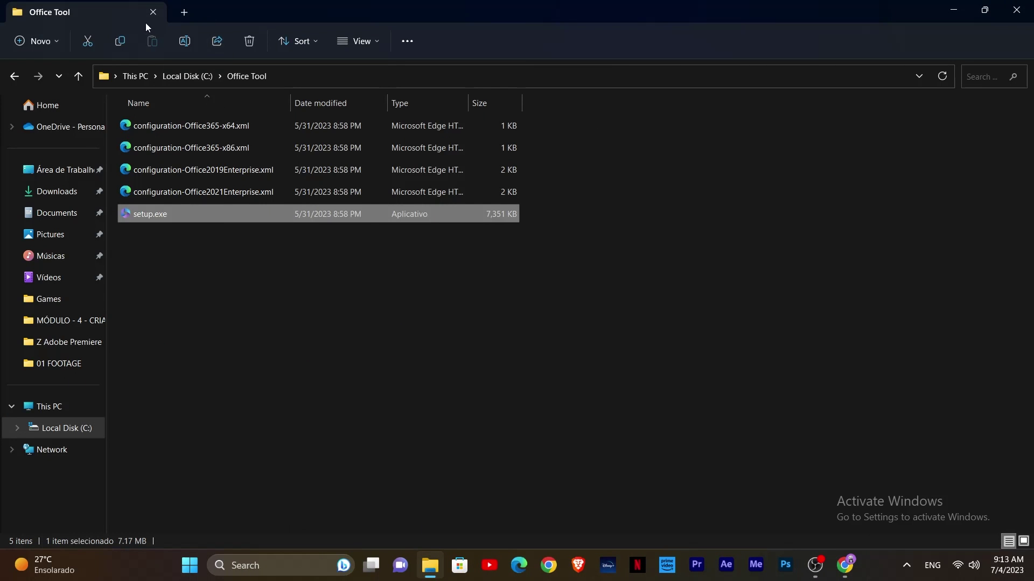
click(119, 42)
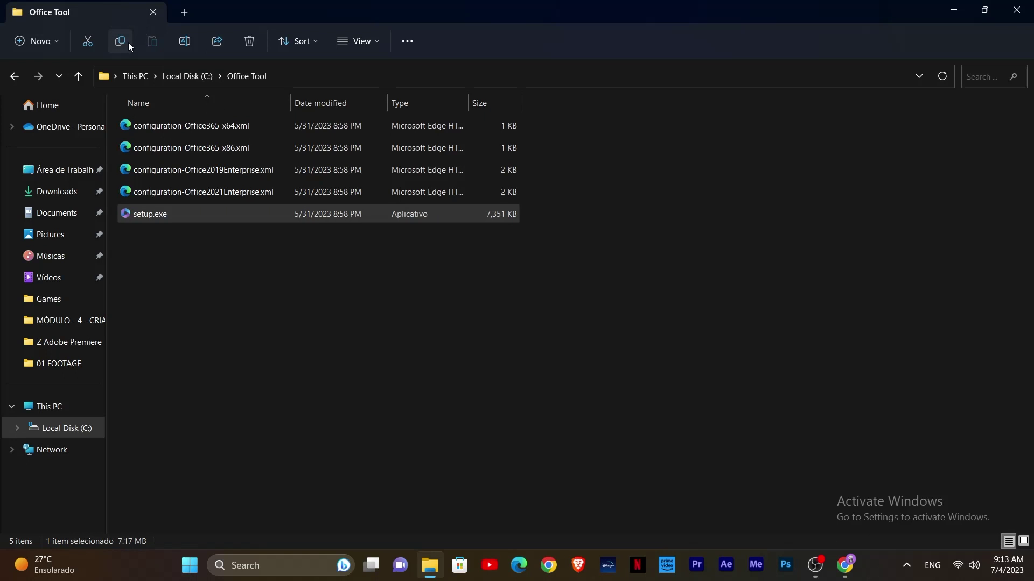
Paste setup.exe into C:\Office beside Configuration.xml and return to the browser.
click(78, 75)
double_click(200, 214)
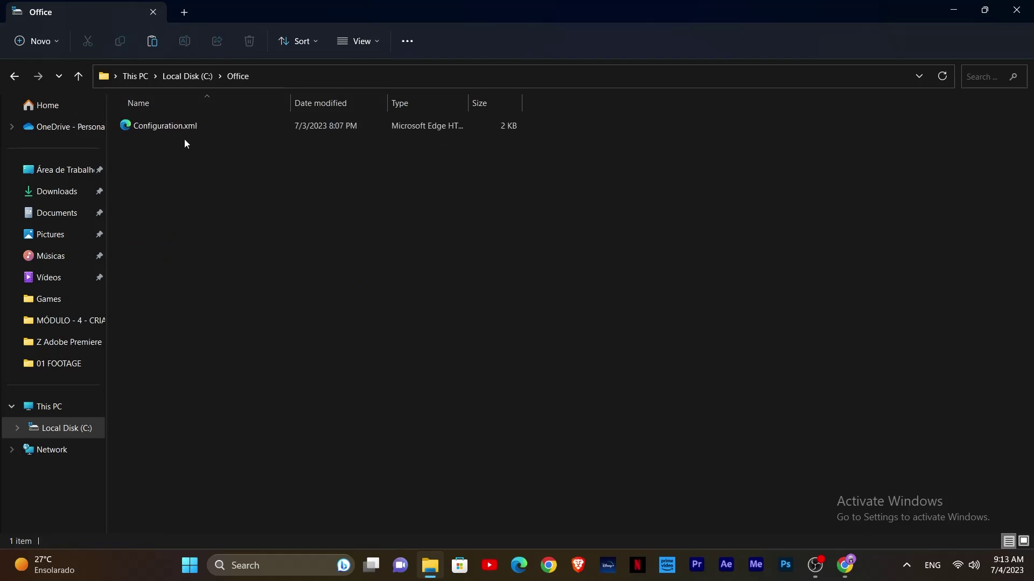
click(152, 41)
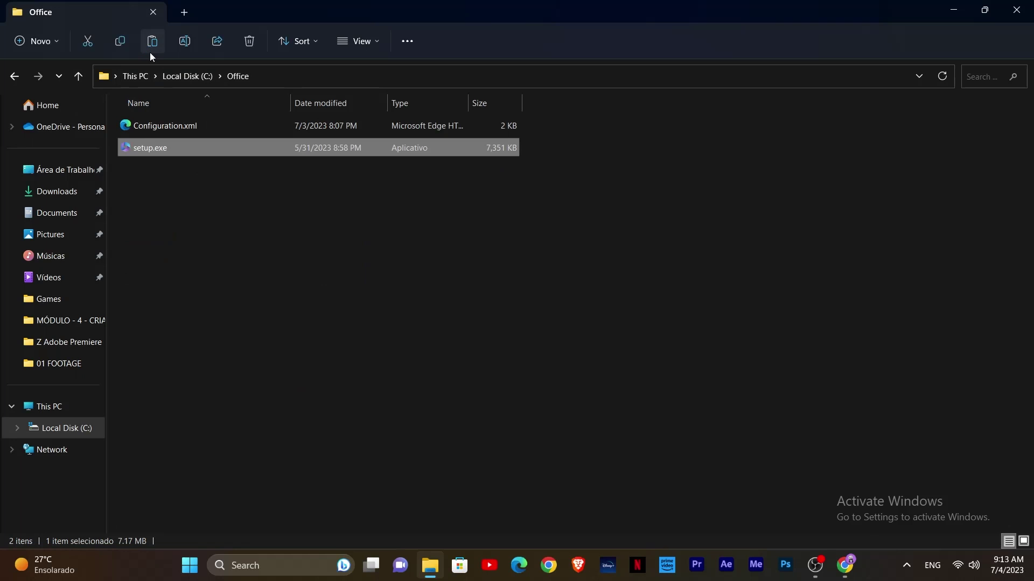
click(846, 566)
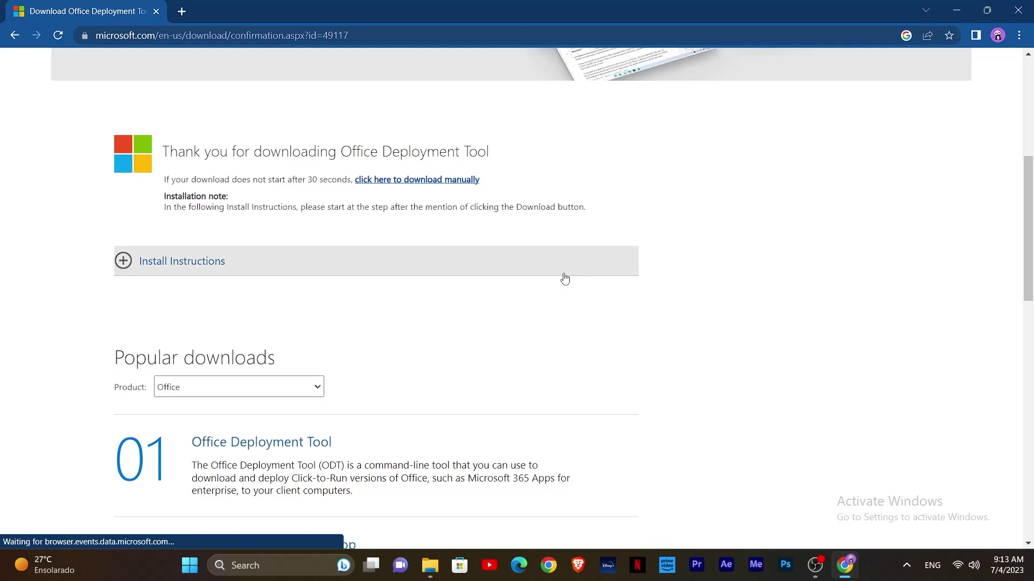
Search Google for 'office deployment tool 2021' and open Microsoft Learn's Deploy Office LTSC 2021 article.
right_click(14, 35)
click(33, 86)
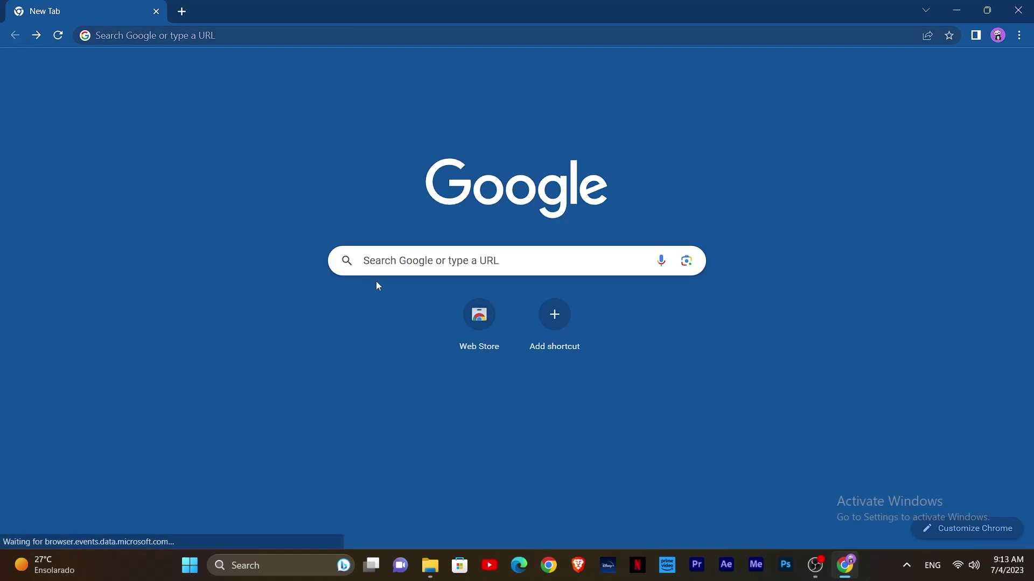
click(398, 265)
text(offi)
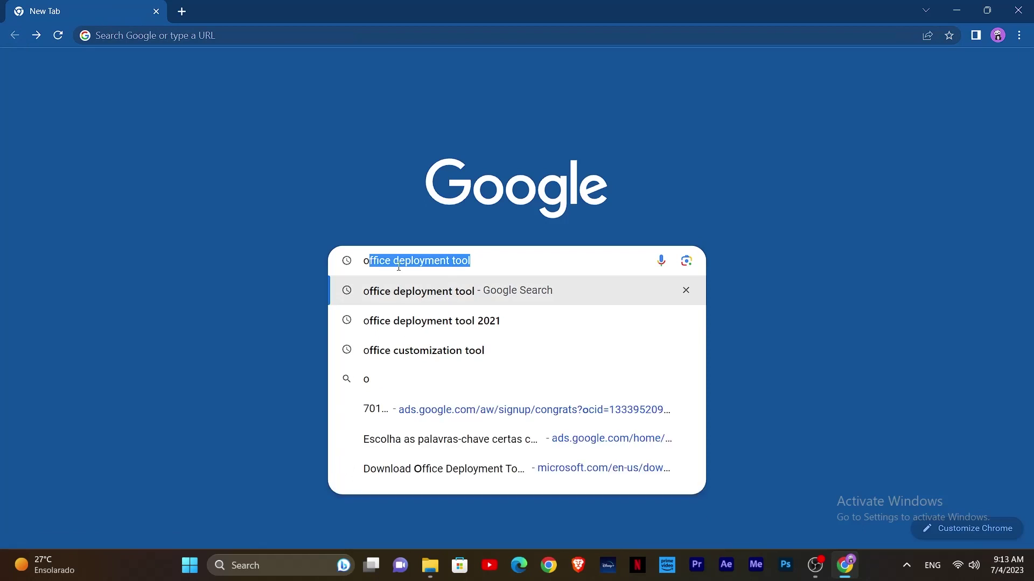
click(434, 320)
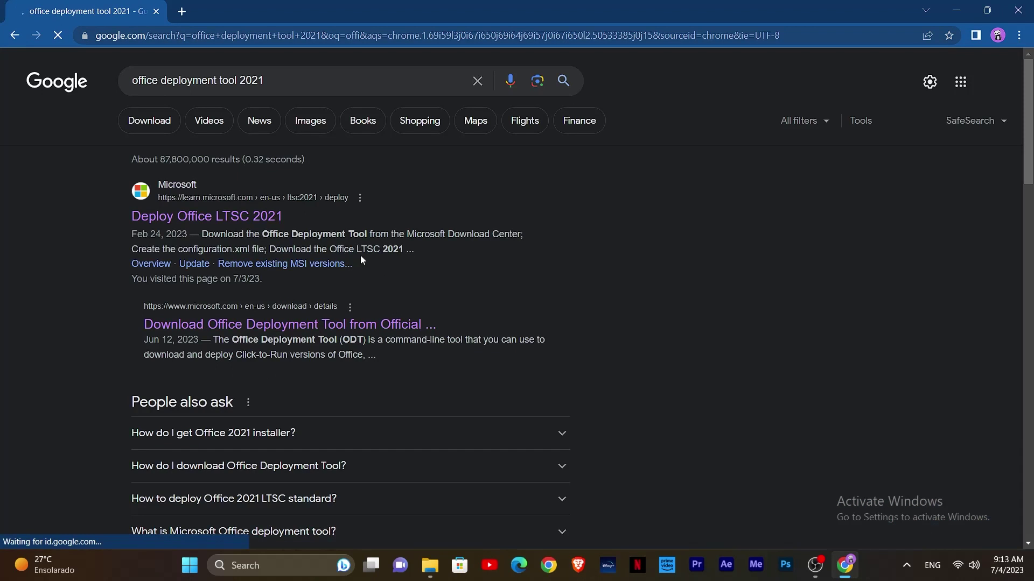
click(262, 216)
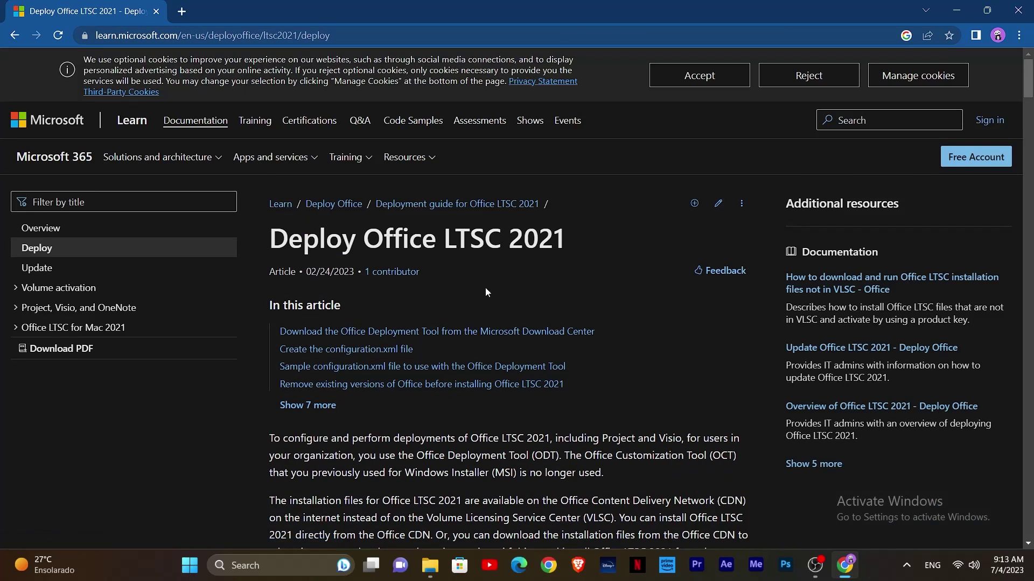
scroll(493, 291, down, 3)
scroll(494, 290, down, 3)
scroll(493, 291, down, 3)
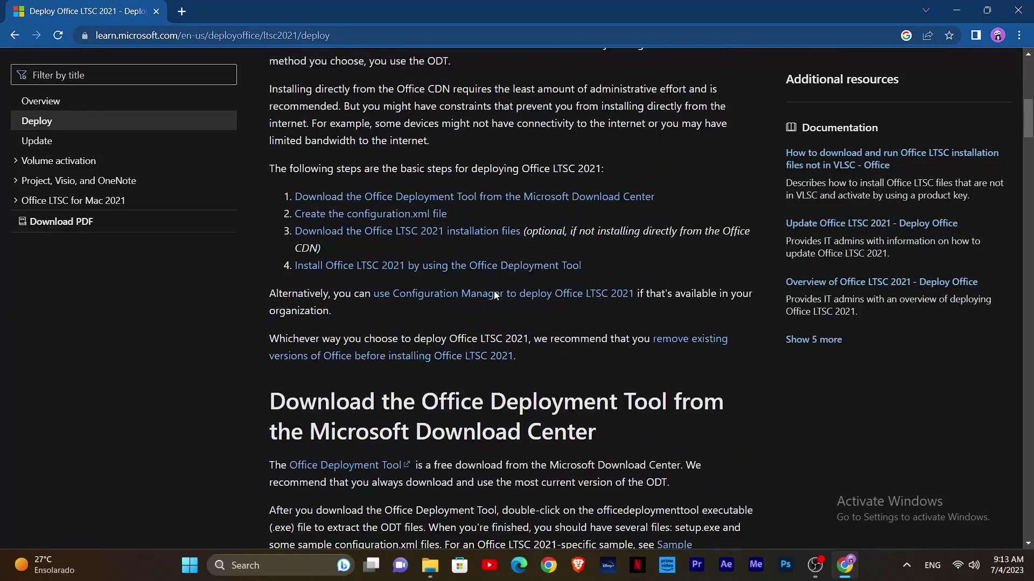
scroll(494, 291, down, 3)
scroll(494, 295, down, 4)
scroll(493, 295, down, 4)
scroll(493, 295, down, 3)
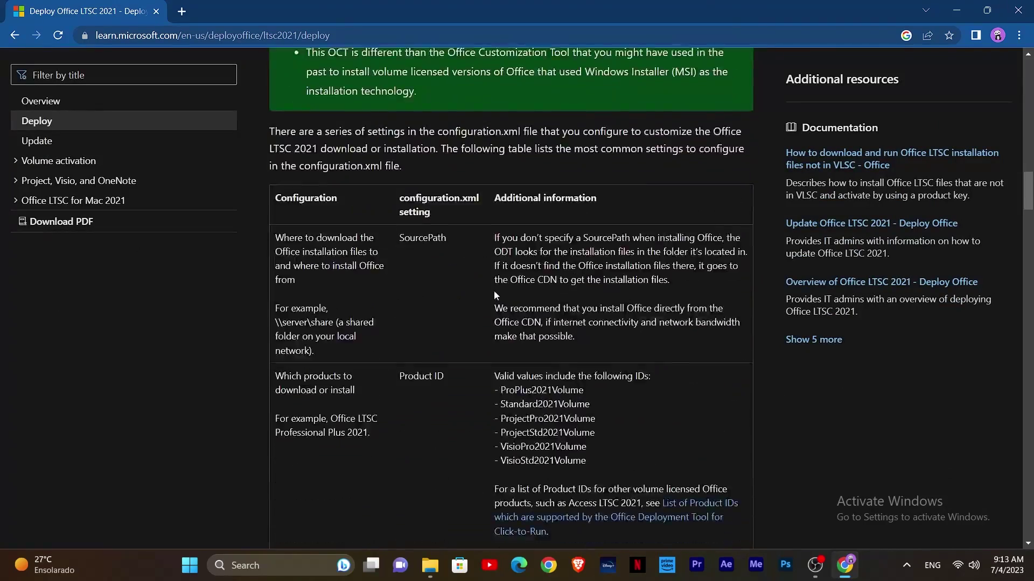
scroll(493, 294, down, 3)
scroll(495, 296, down, 4)
scroll(494, 296, down, 4)
scroll(494, 296, down, 3)
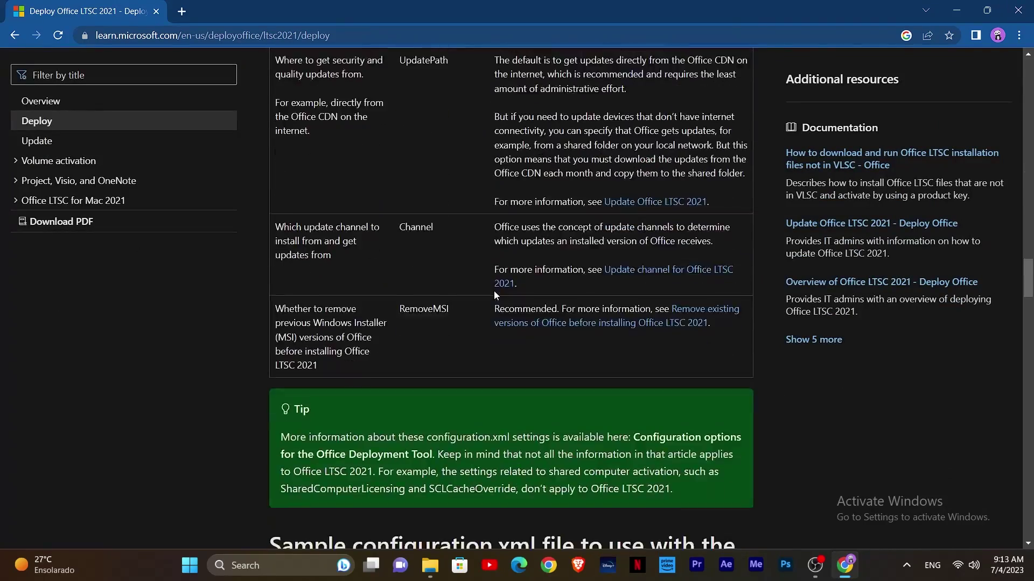
scroll(494, 296, down, 3)
scroll(495, 295, down, 5)
scroll(496, 295, down, 4)
scroll(495, 295, down, 2)
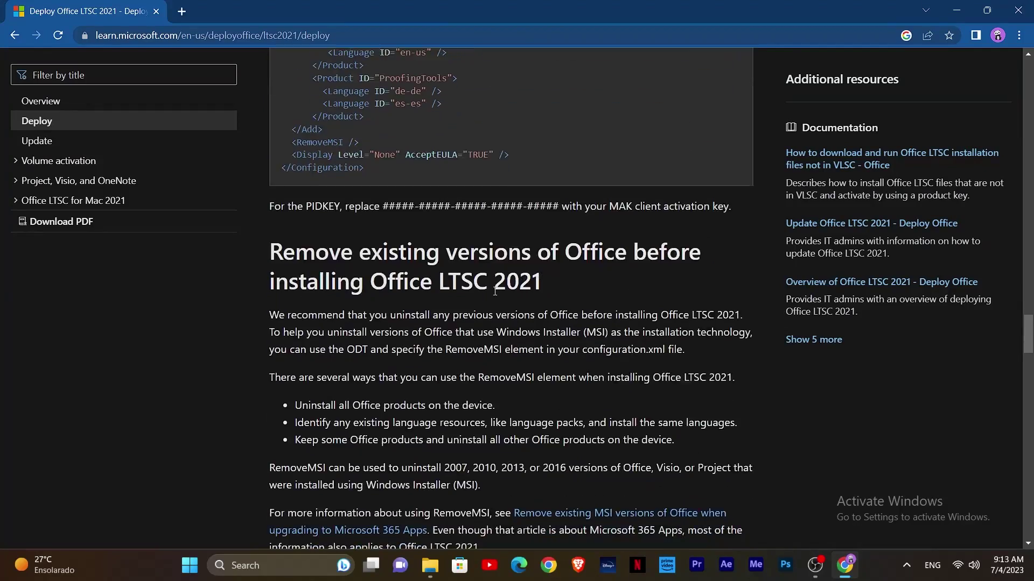
scroll(495, 295, down, 3)
scroll(495, 291, down, 5)
scroll(495, 291, down, 4)
scroll(496, 291, down, 2)
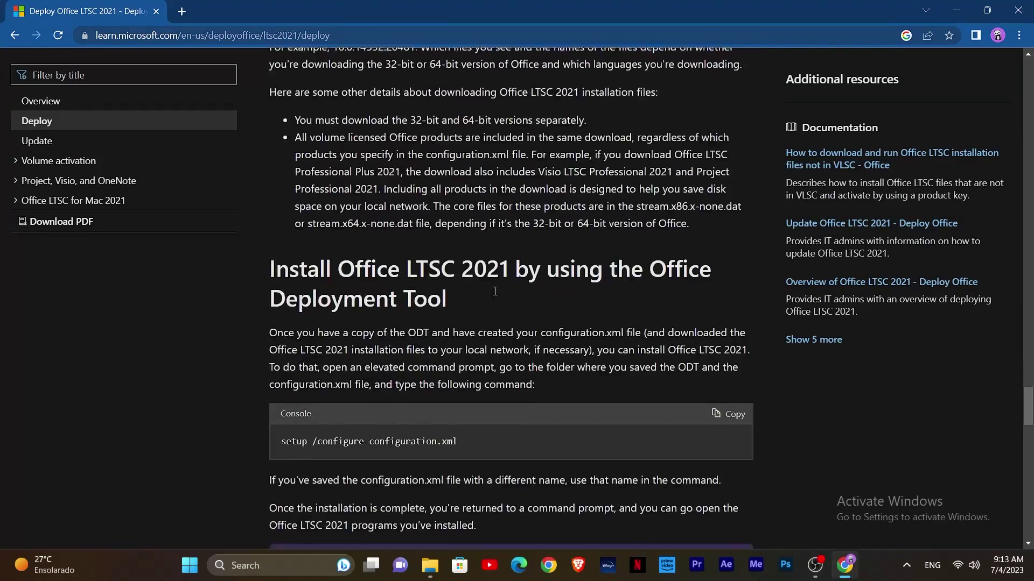
scroll(495, 291, down, 2)
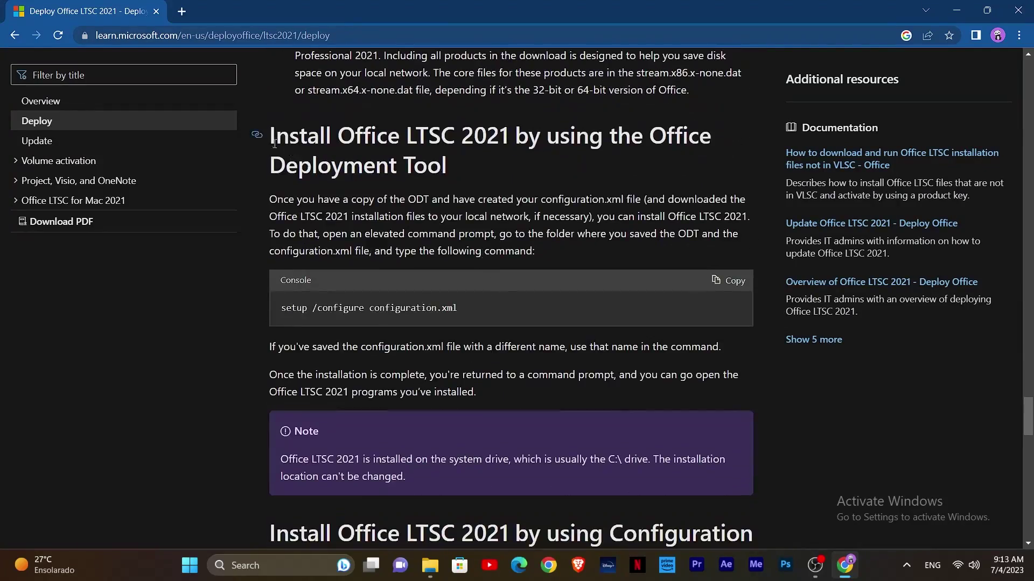
Highlight the 'Install Office LTSC 2021 by using the Office Deployment Tool' heading.
drag(270, 134, 451, 173)
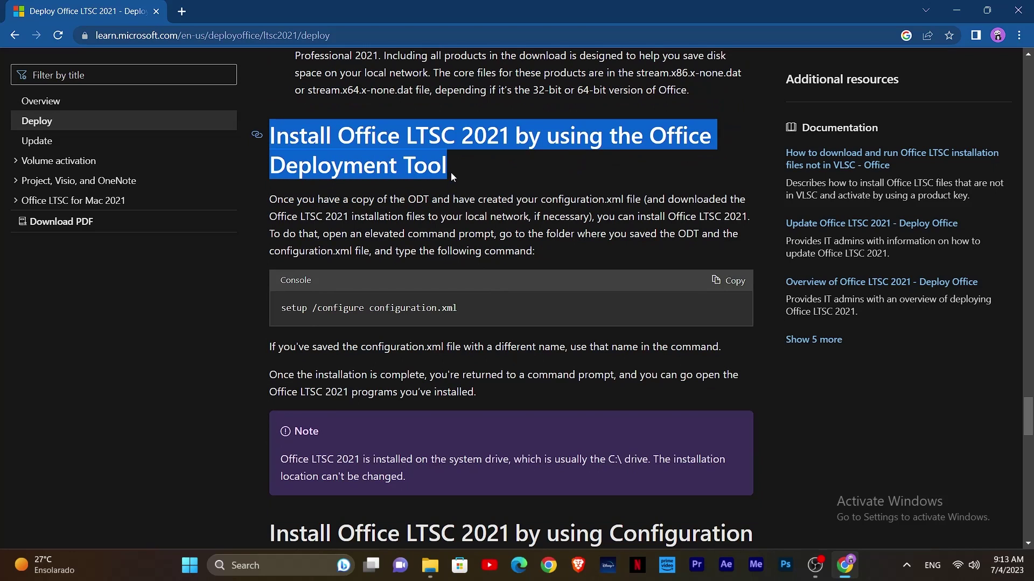
Search Start for cmd and launch Command Prompt as administrator.
key(super)
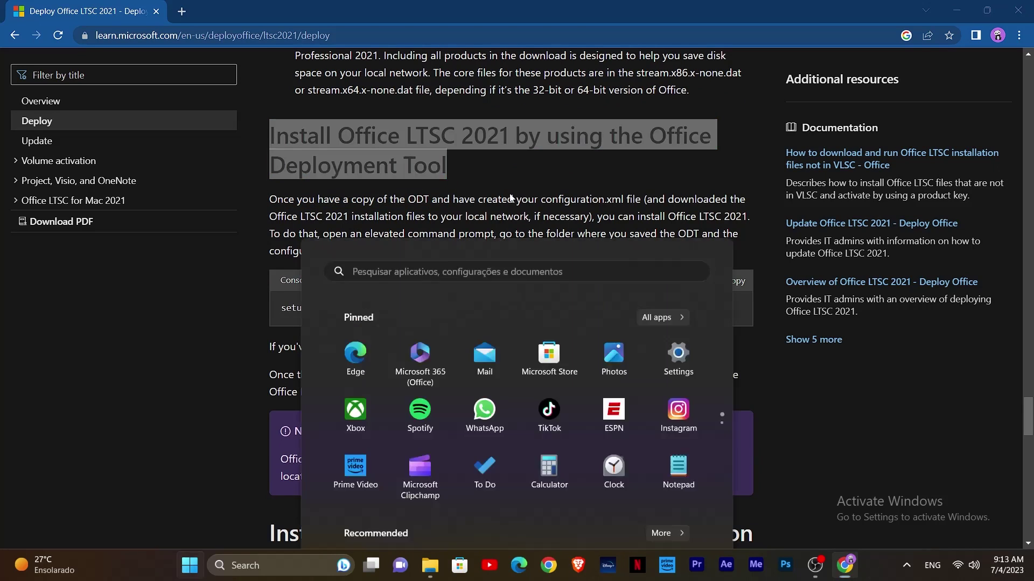
click(458, 86)
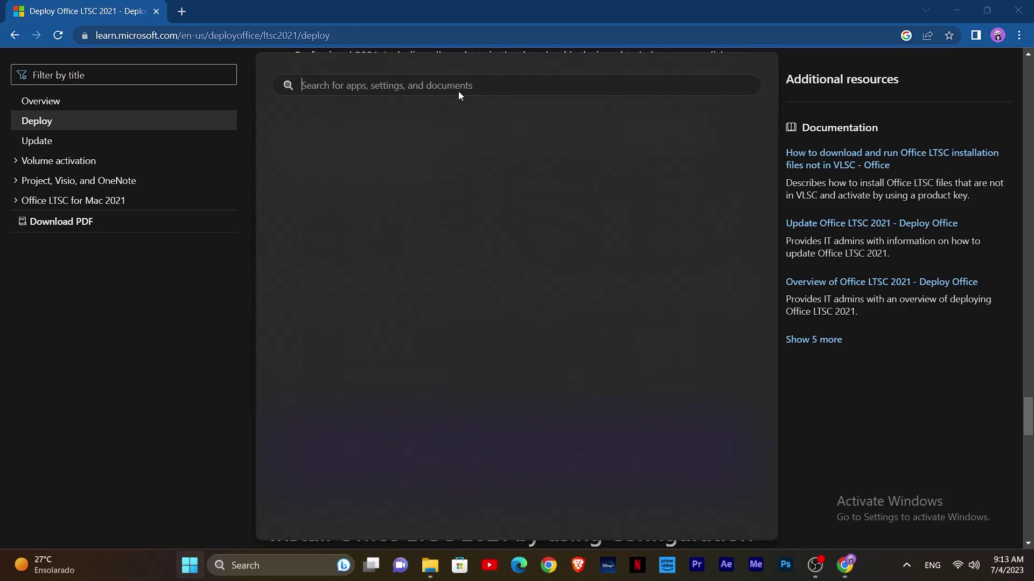
text(cmd)
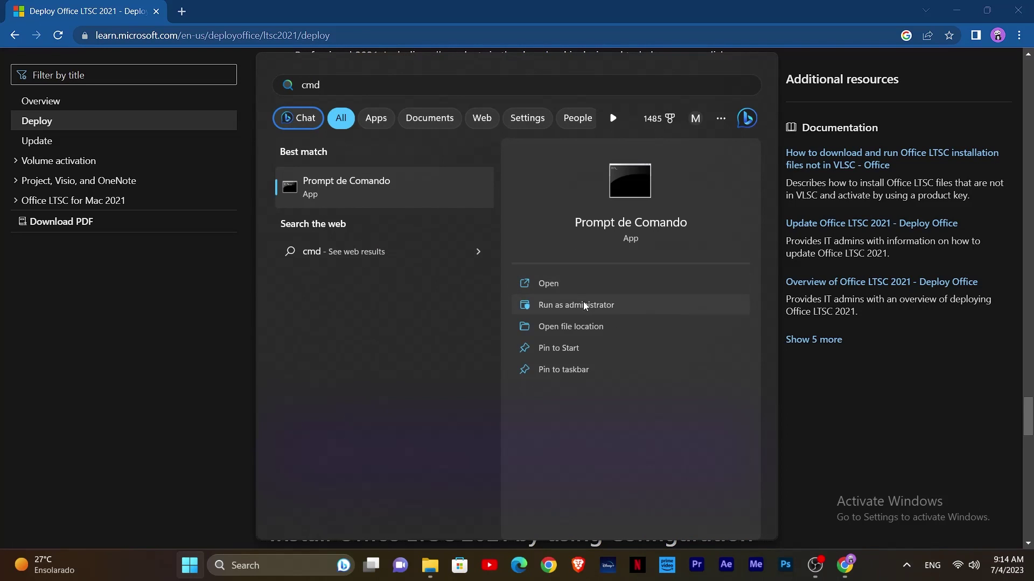
click(576, 305)
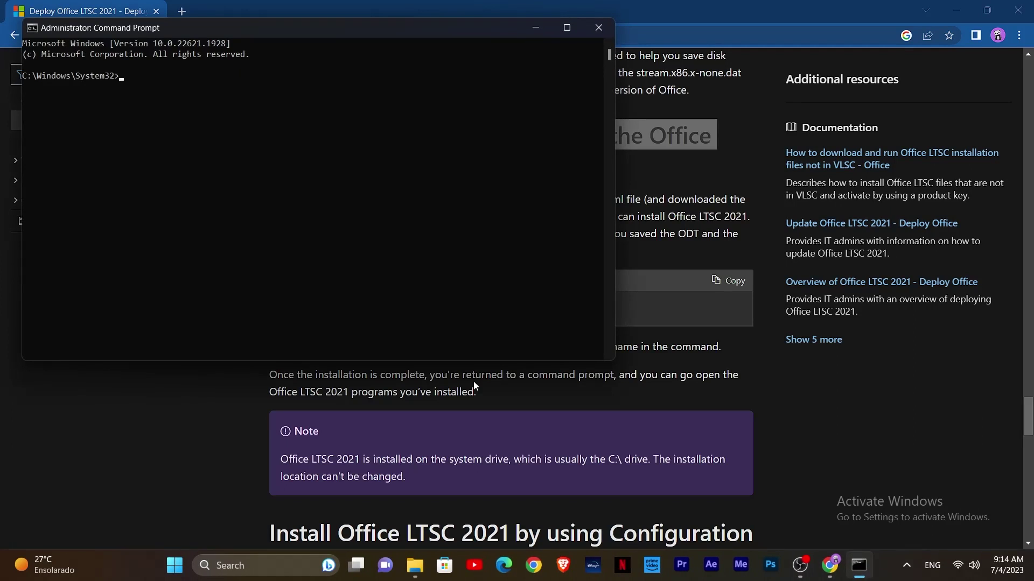
Copy the Office folder path from File Explorer and cd into C:\Office in the prompt.
click(415, 566)
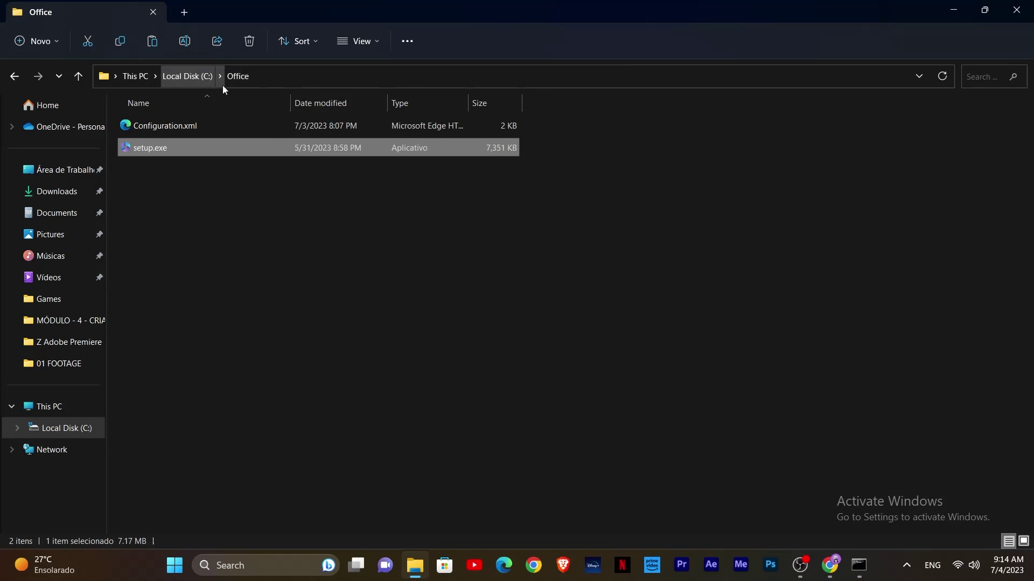
right_click(245, 76)
click(287, 78)
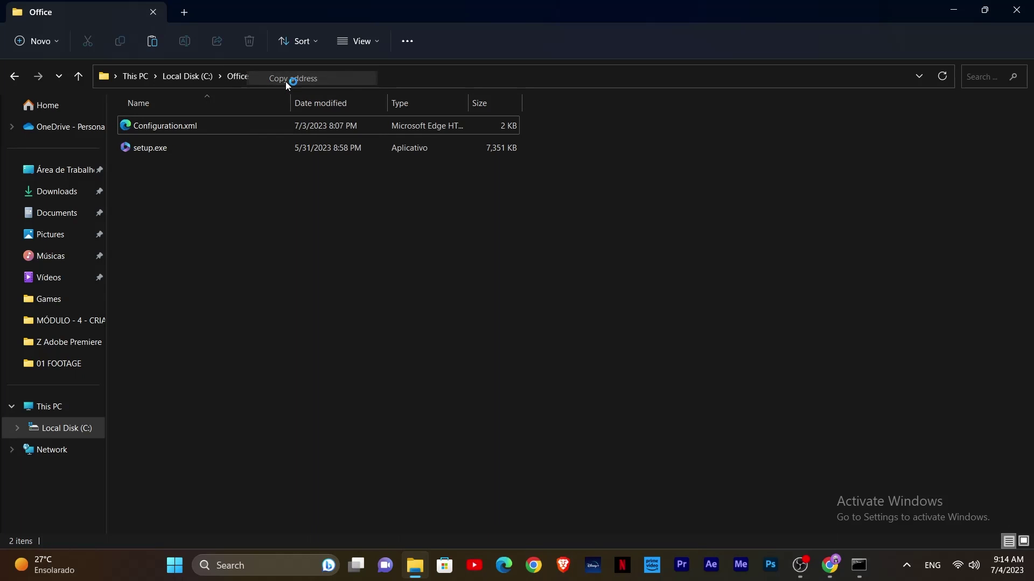
click(859, 565)
text(cd)
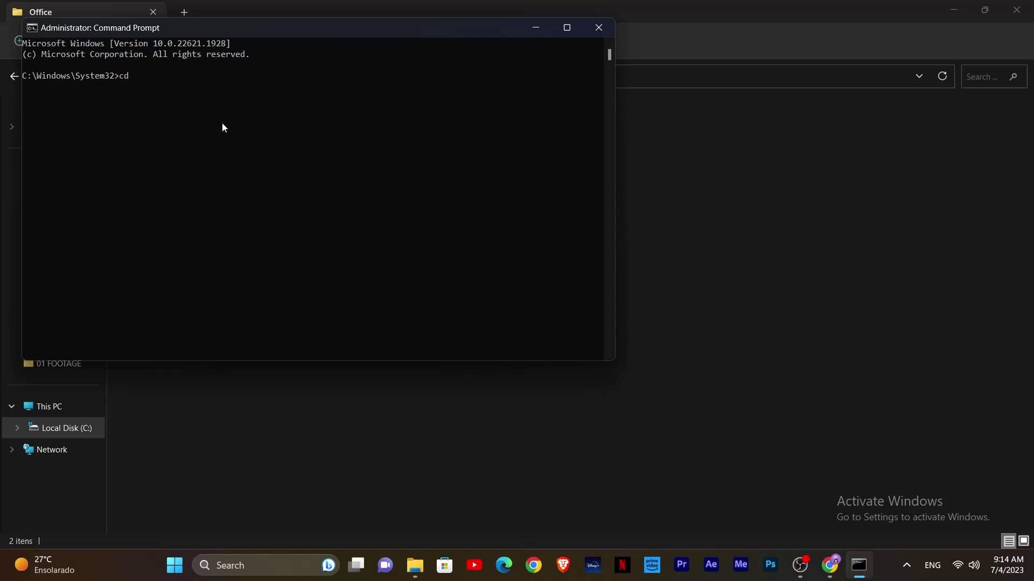
text(C:\Office)
key(Return)
Copy the setup /configure configuration.xml command from the Microsoft Learn code block.
click(829, 566)
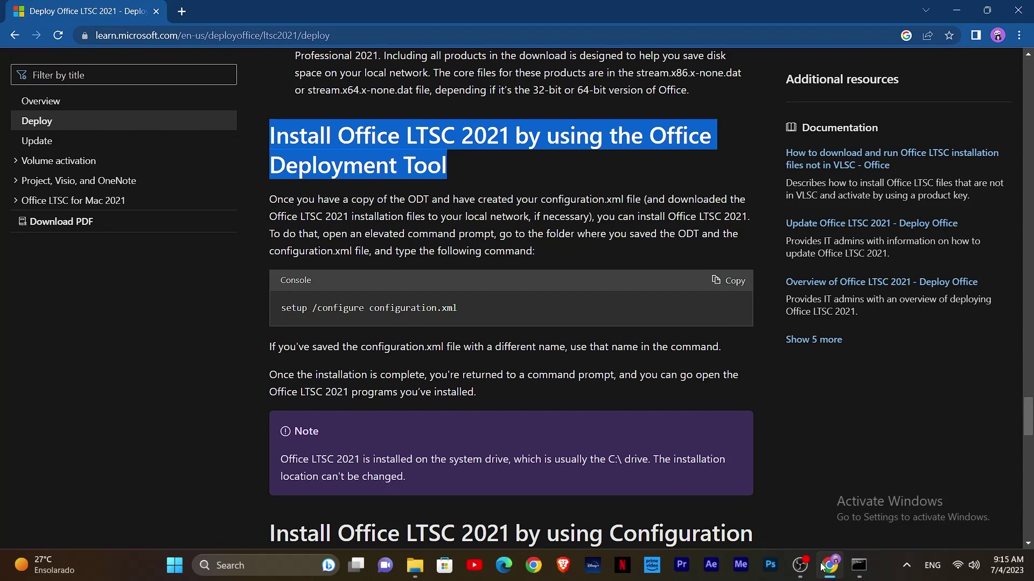
click(735, 281)
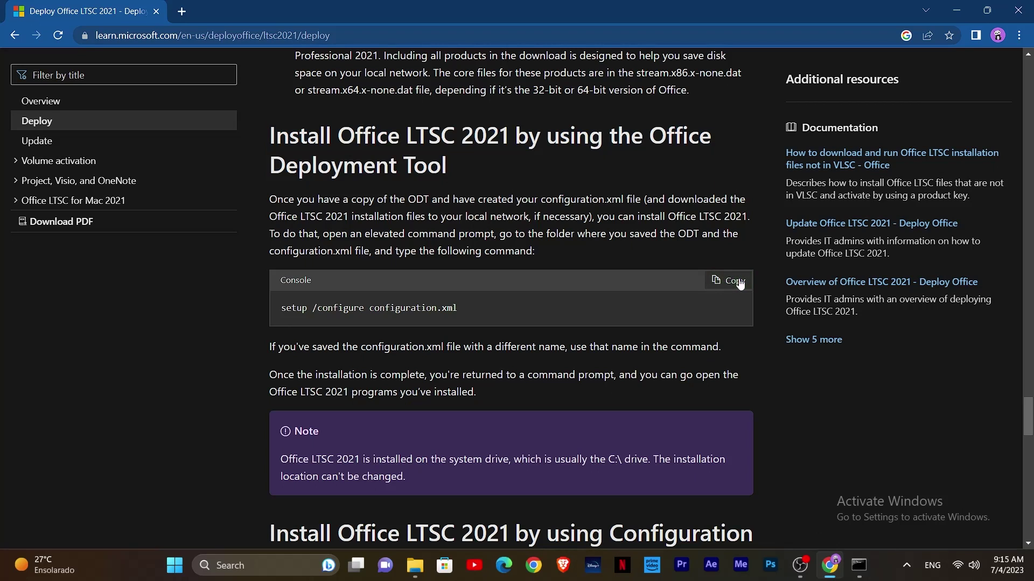
click(415, 565)
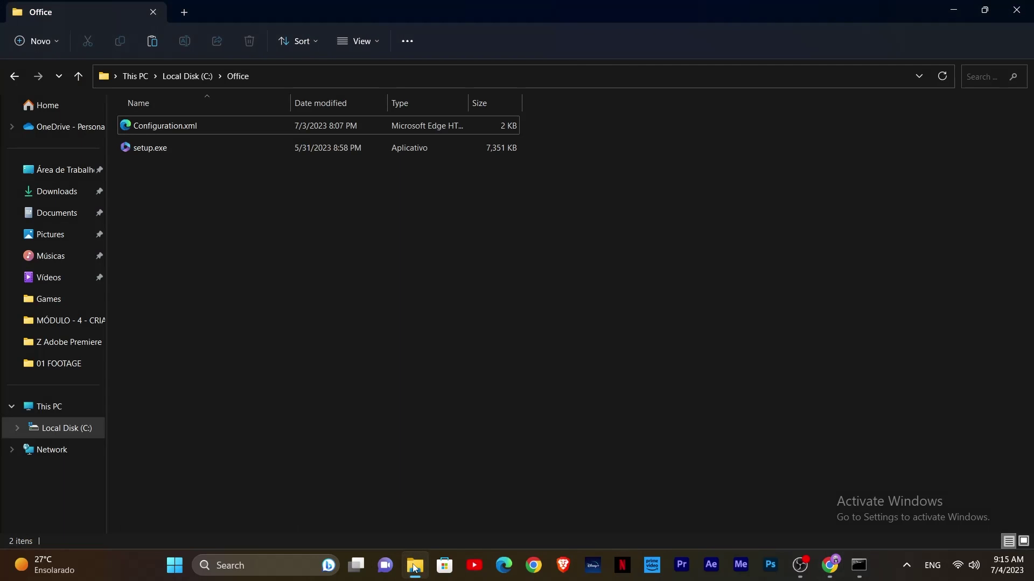
Run setup /configure configuration.xml at the C:\Office prompt and let Office install.
click(859, 565)
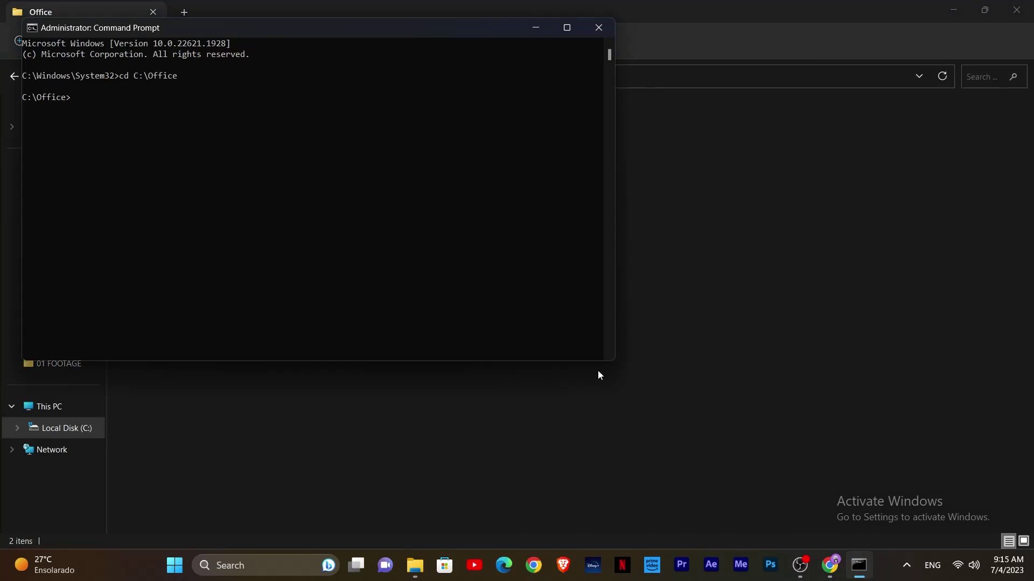
key(ctrl+v)
key(Return)
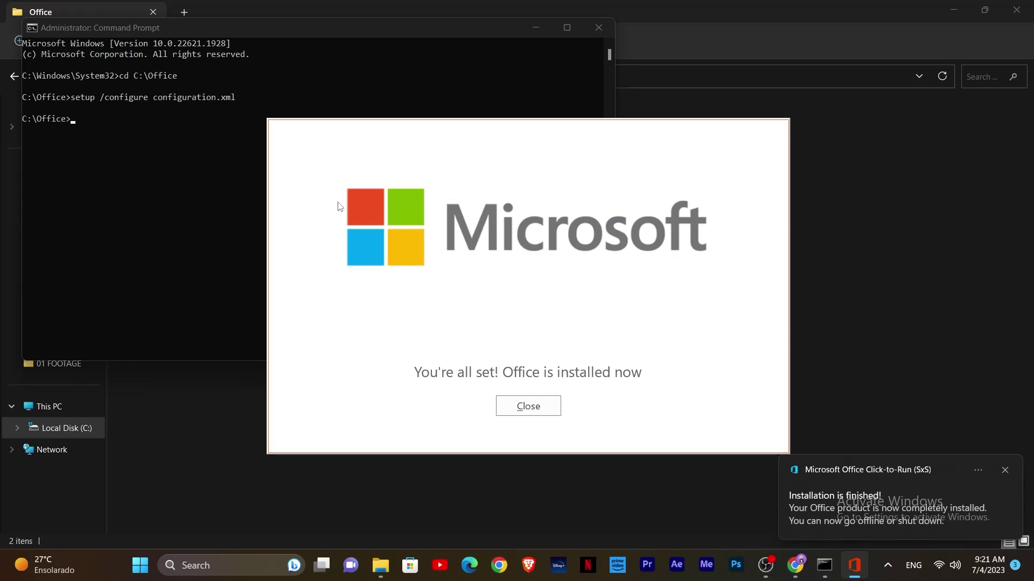
Dismiss the installation-complete dialog and launch Word from Start search.
click(528, 406)
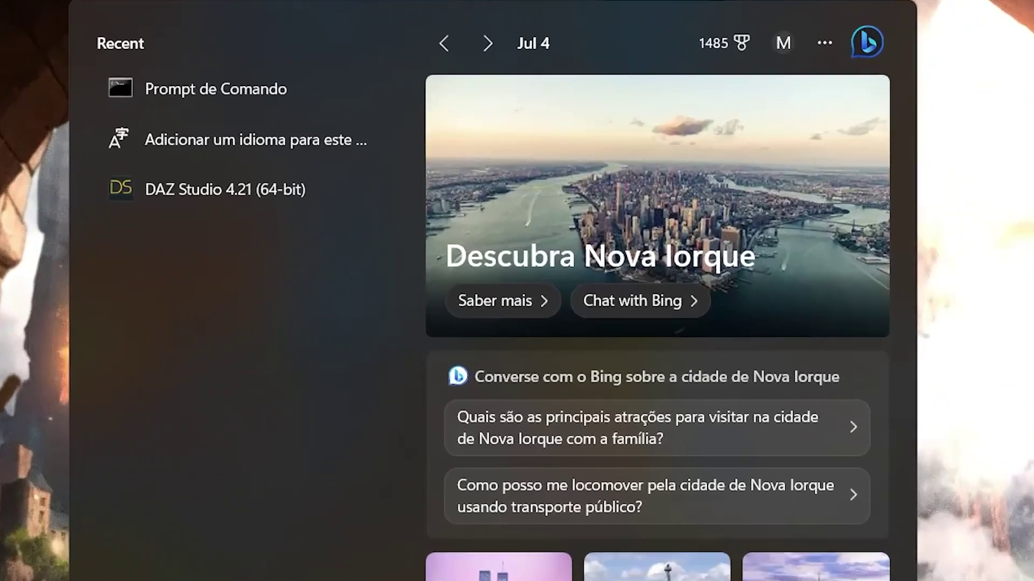
text(office)
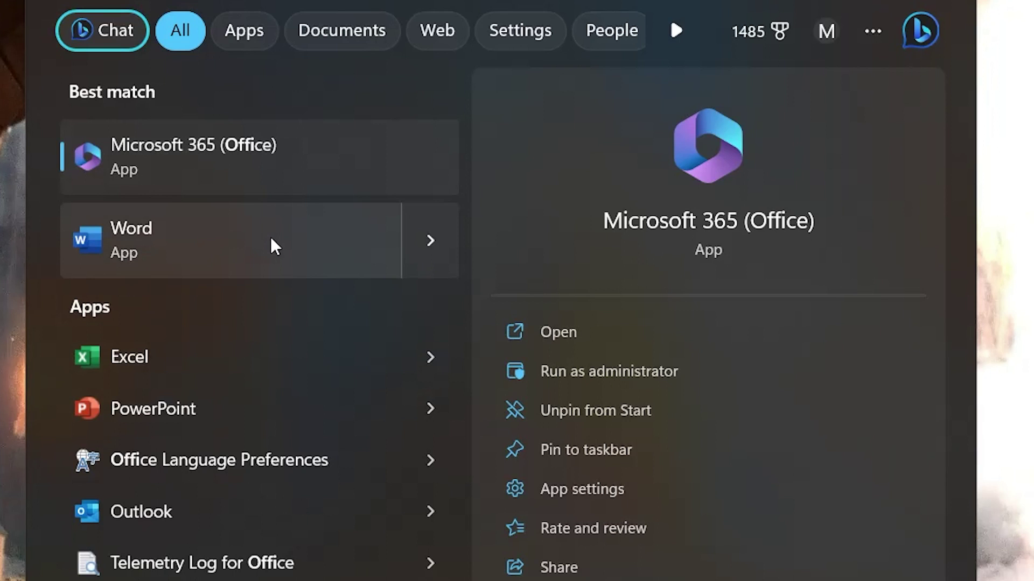
click(275, 244)
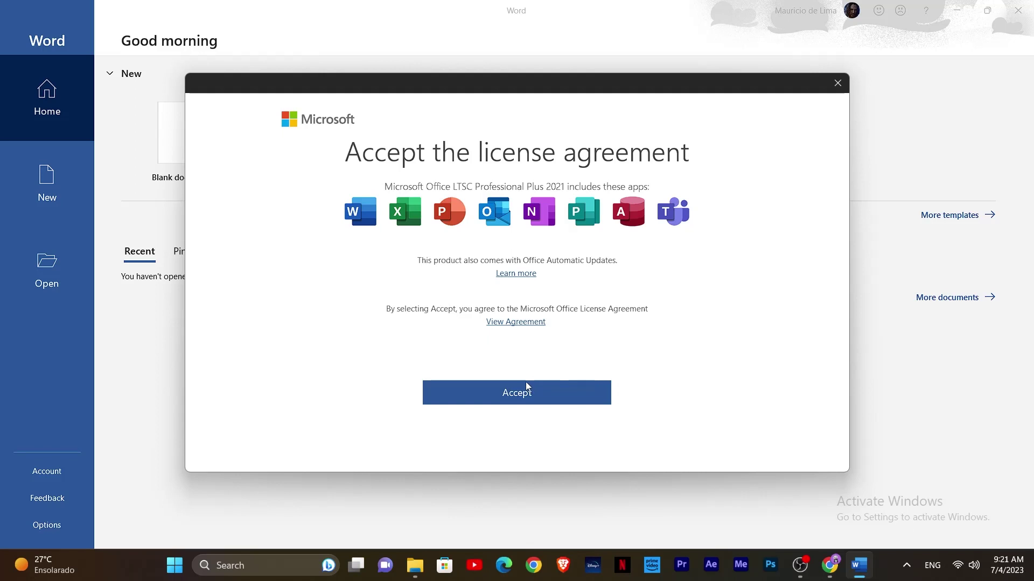
Accept the license and privacy notice, then open the Welcome to Word document for editing.
click(526, 388)
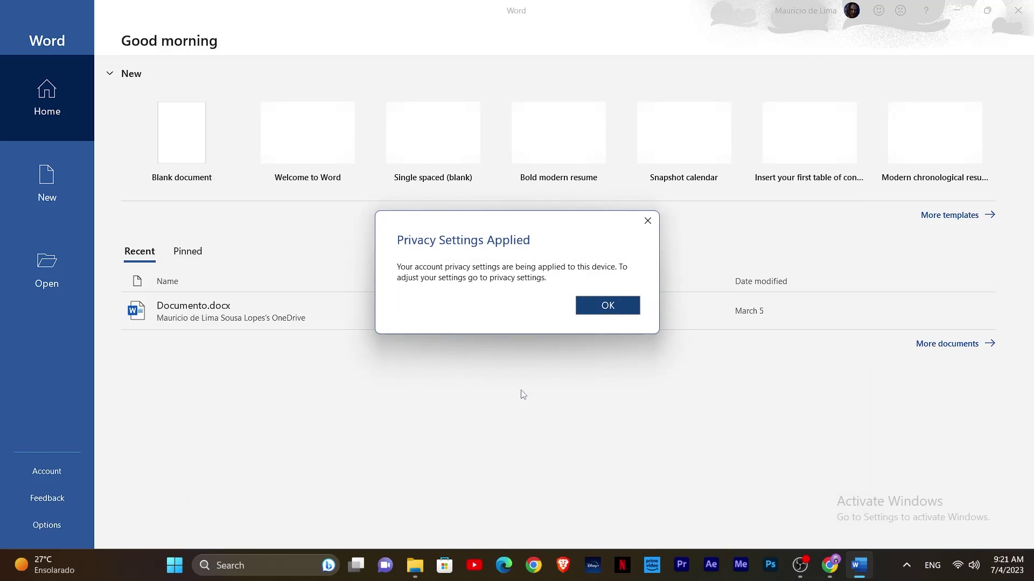
click(599, 308)
click(307, 142)
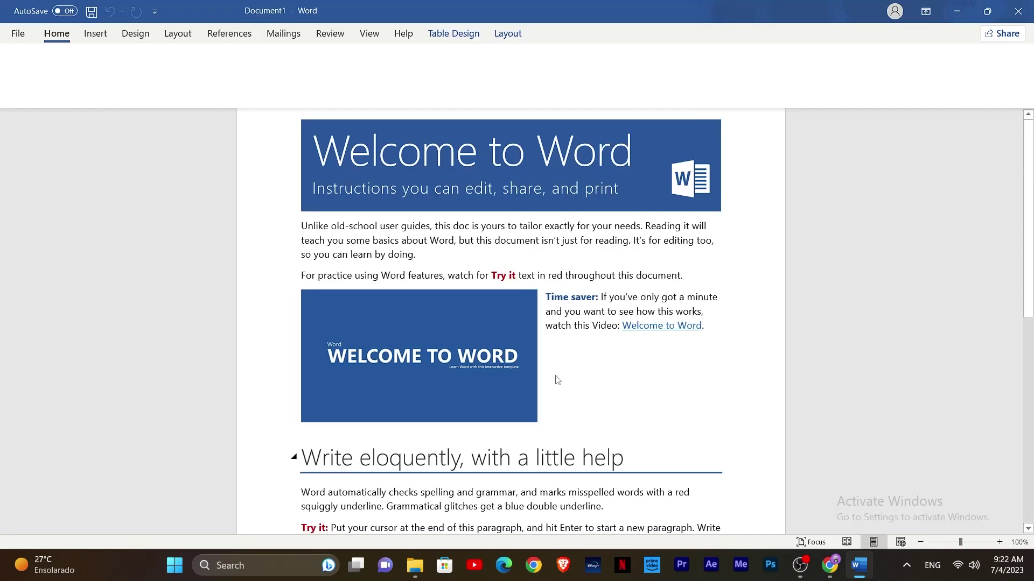
scroll(556, 379, down, 3)
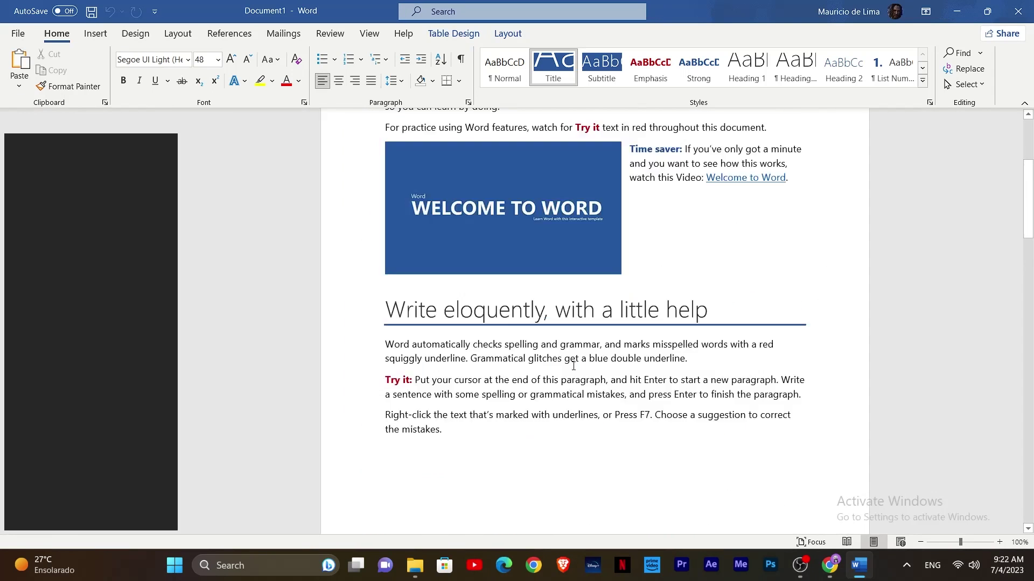
click(502, 273)
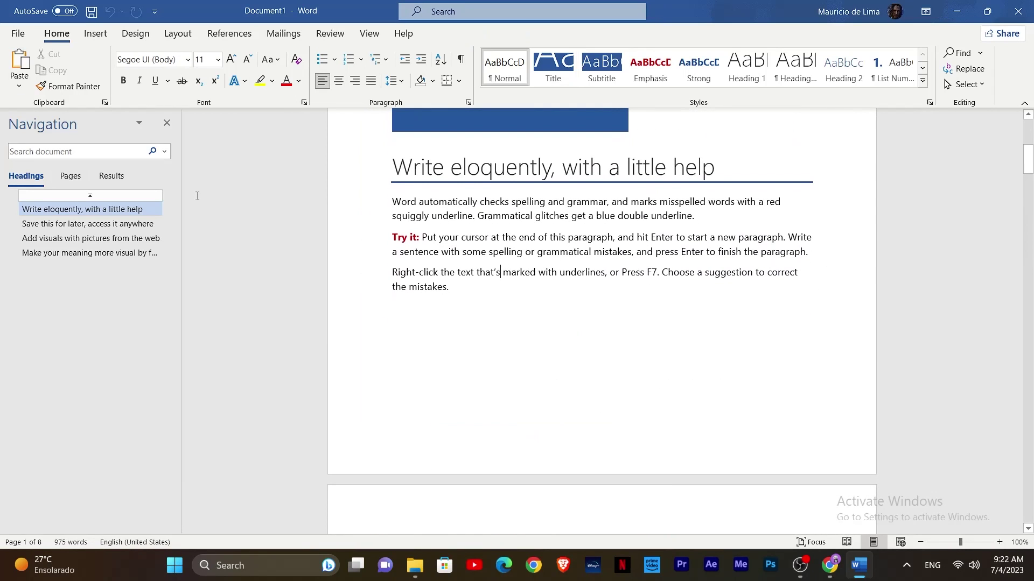